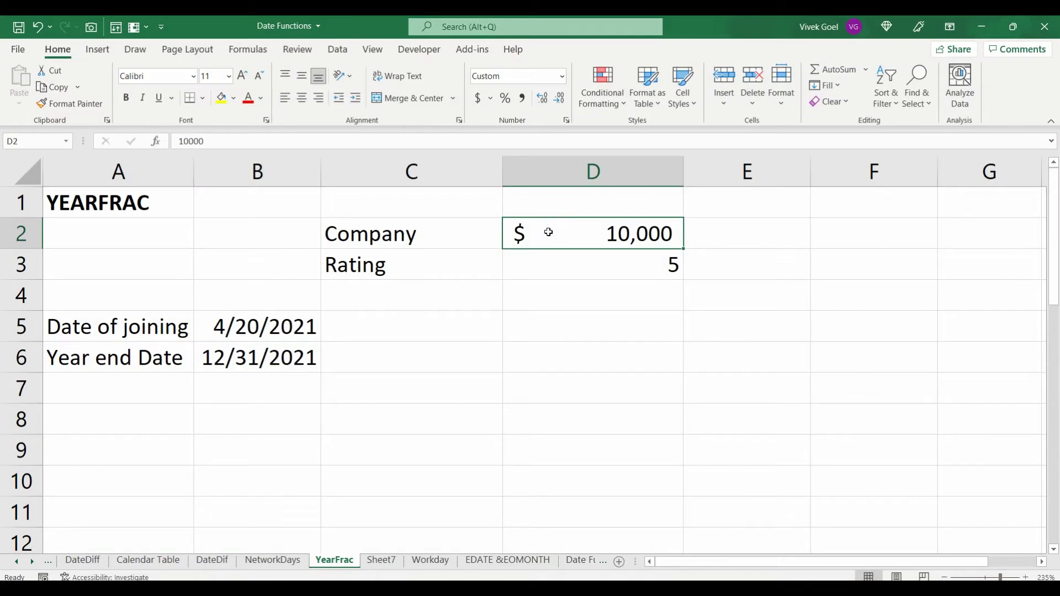
# Review the input values: the Company amount in D2, Rating in D3 and joining date in B5
pyautogui.click(472, 230)
pyautogui.click(519, 232)
pyautogui.click(495, 229)
pyautogui.click(529, 231)
pyautogui.click(541, 266)
pyautogui.click(462, 263)
pyautogui.click(512, 269)
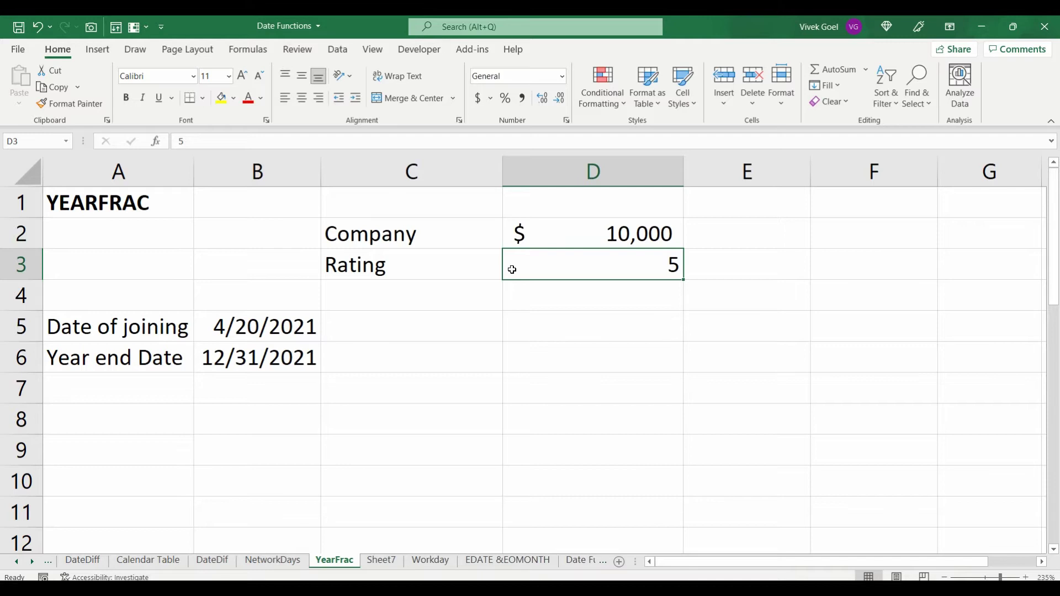
pyautogui.click(275, 331)
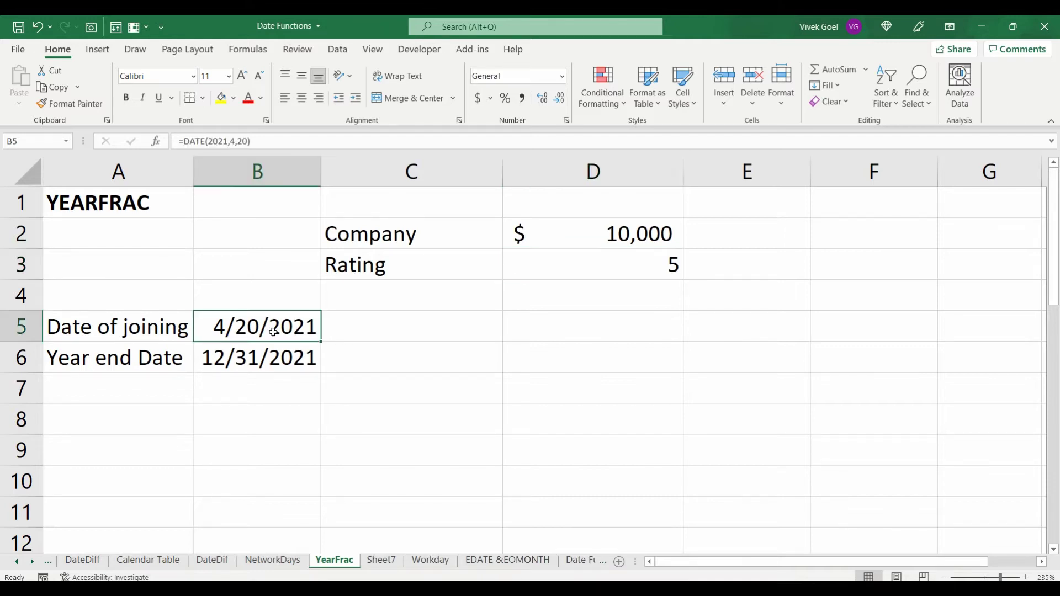
pyautogui.press('Left')
pyautogui.click(274, 332)
pyautogui.click(543, 275)
pyautogui.click(298, 337)
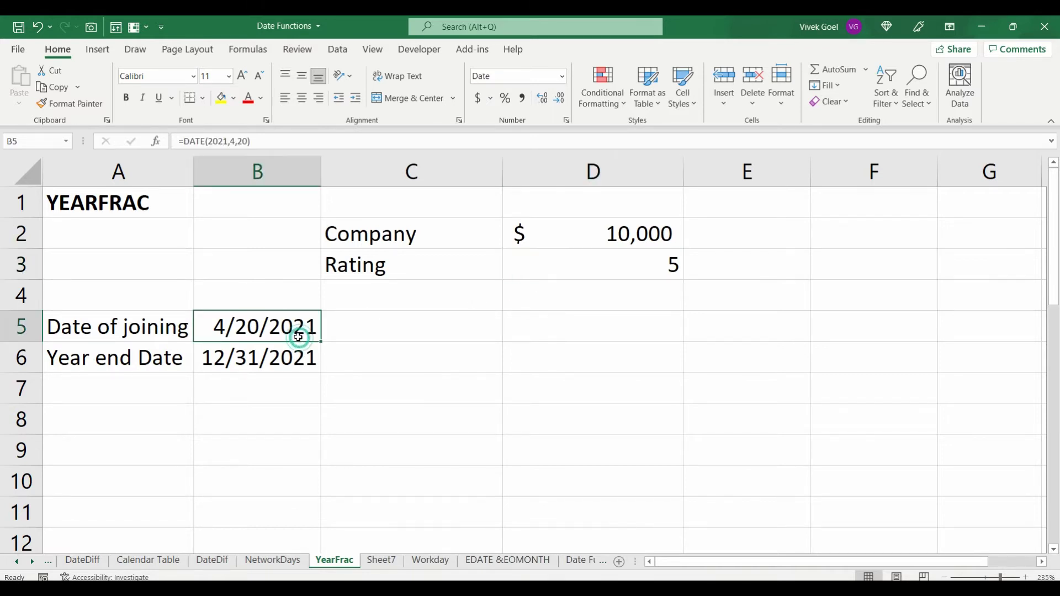
pyautogui.click(592, 235)
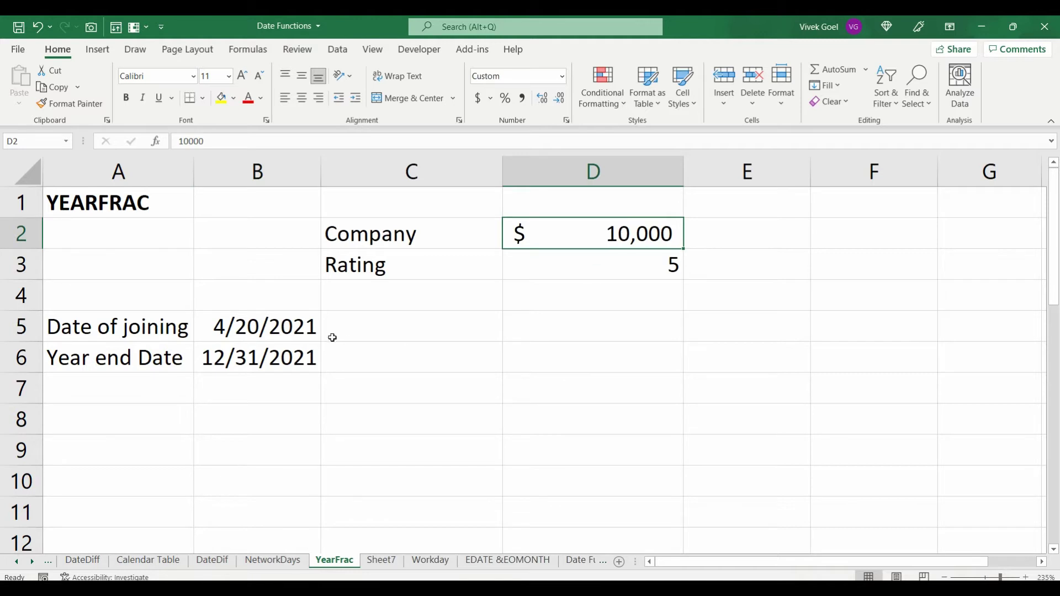
# Enter =YEARFRAC(B5,B6,1) in D5 using the actual/actual basis, giving 0.698630137
pyautogui.click(522, 335)
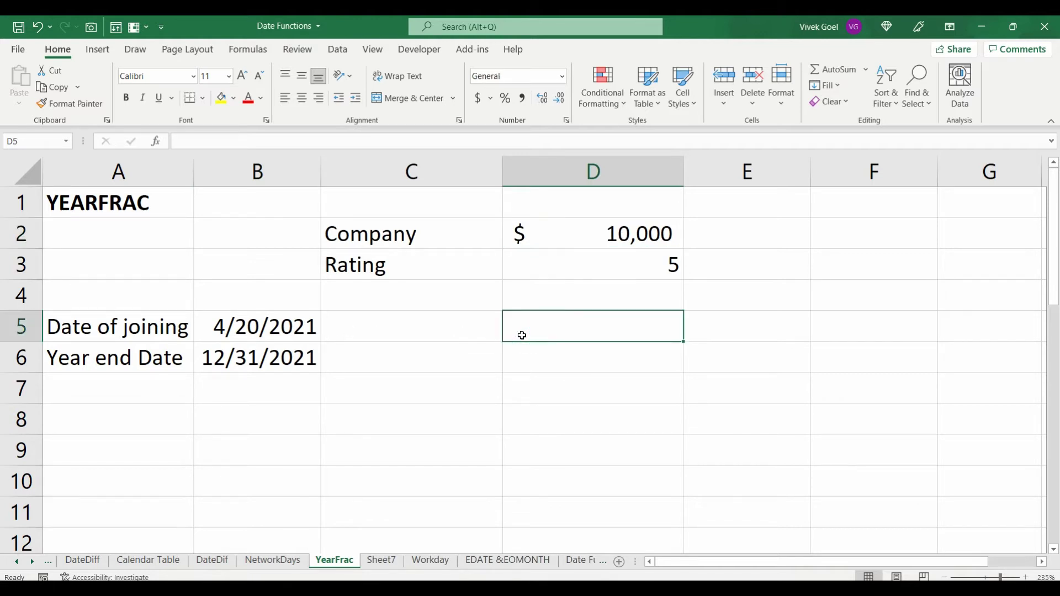
pyautogui.write('=year')
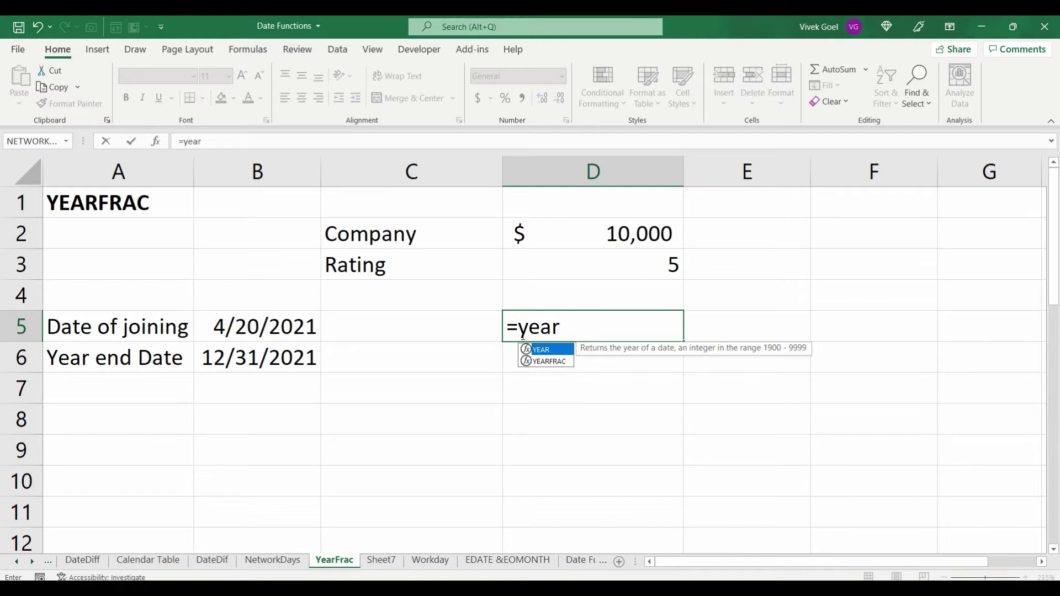
pyautogui.press('Down')
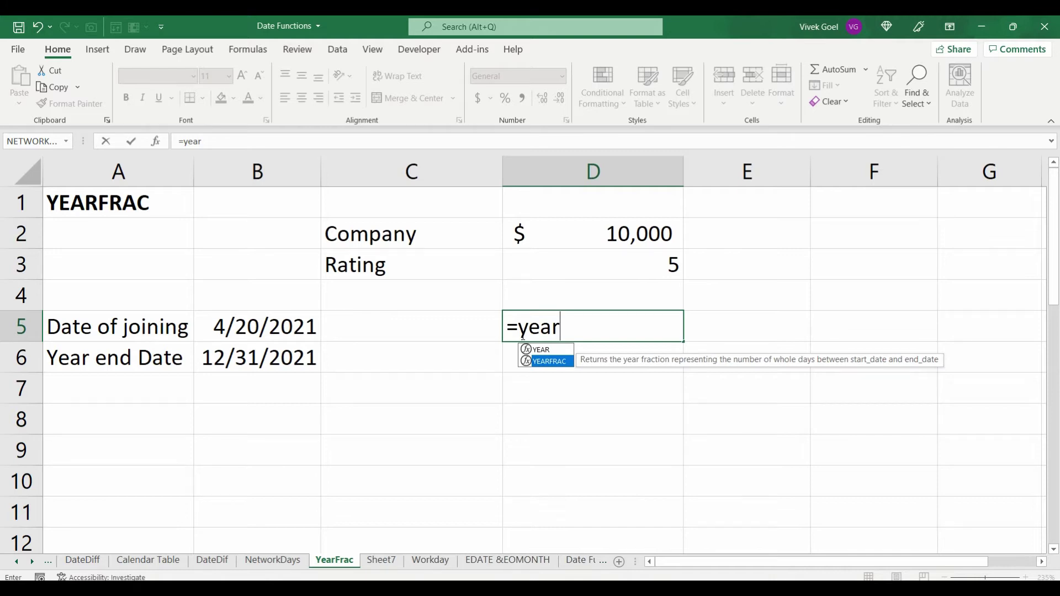
pyautogui.press('Tab')
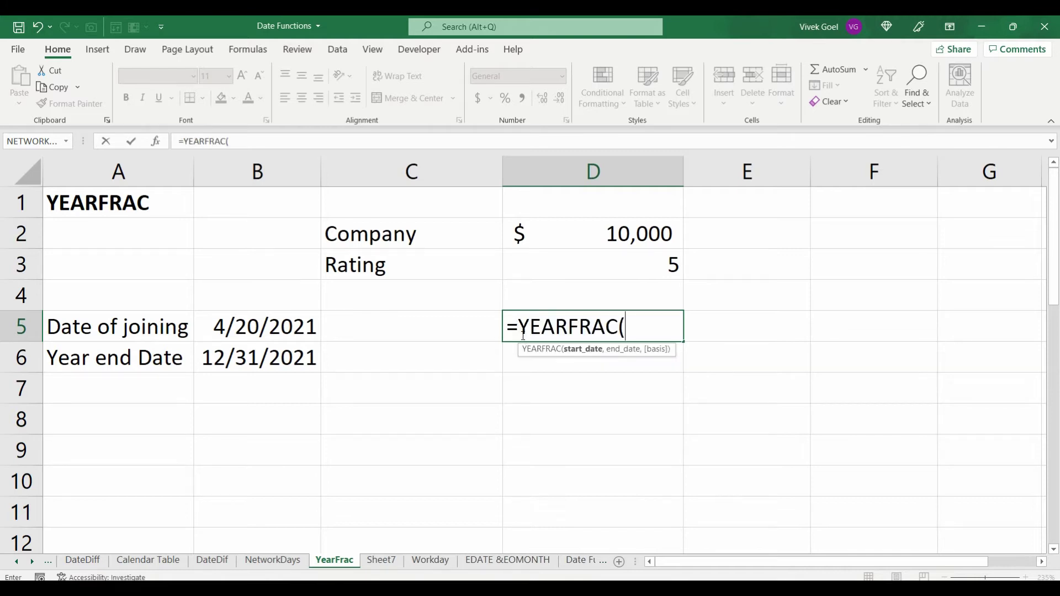
pyautogui.click(296, 326)
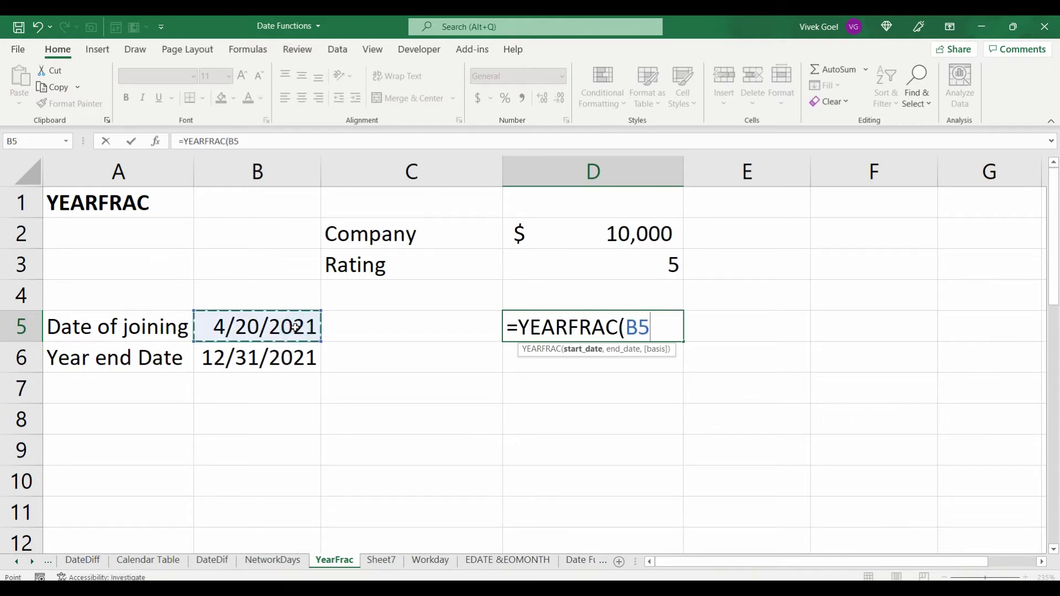
pyautogui.write(',')
pyautogui.click(295, 360)
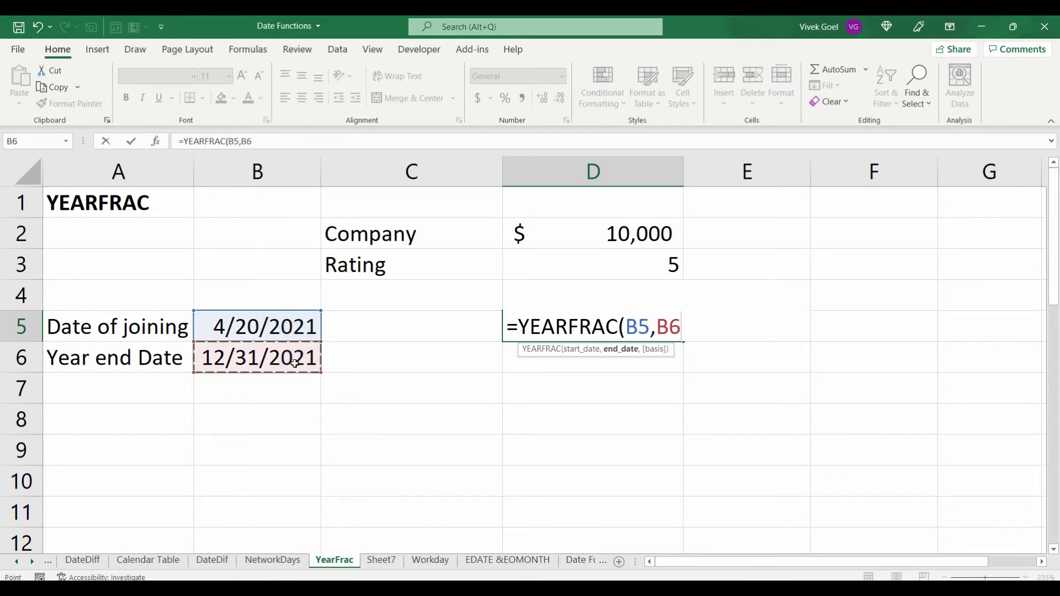
pyautogui.write(',')
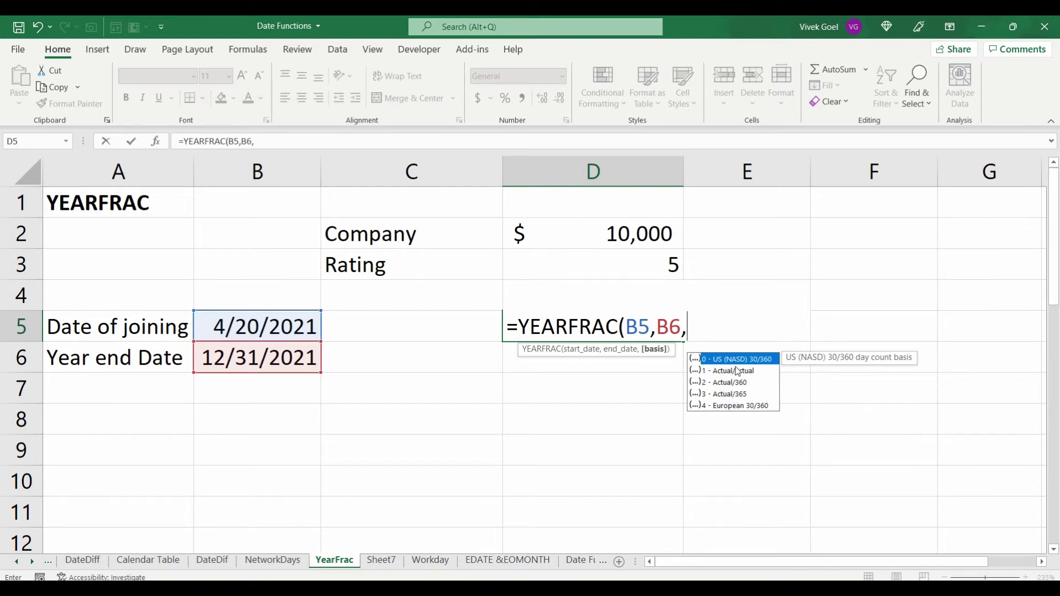
pyautogui.press('Down')
pyautogui.press('Down')
pyautogui.press('Down')
pyautogui.press('Down')
pyautogui.press('Up')
pyautogui.press('Up')
pyautogui.press('Up')
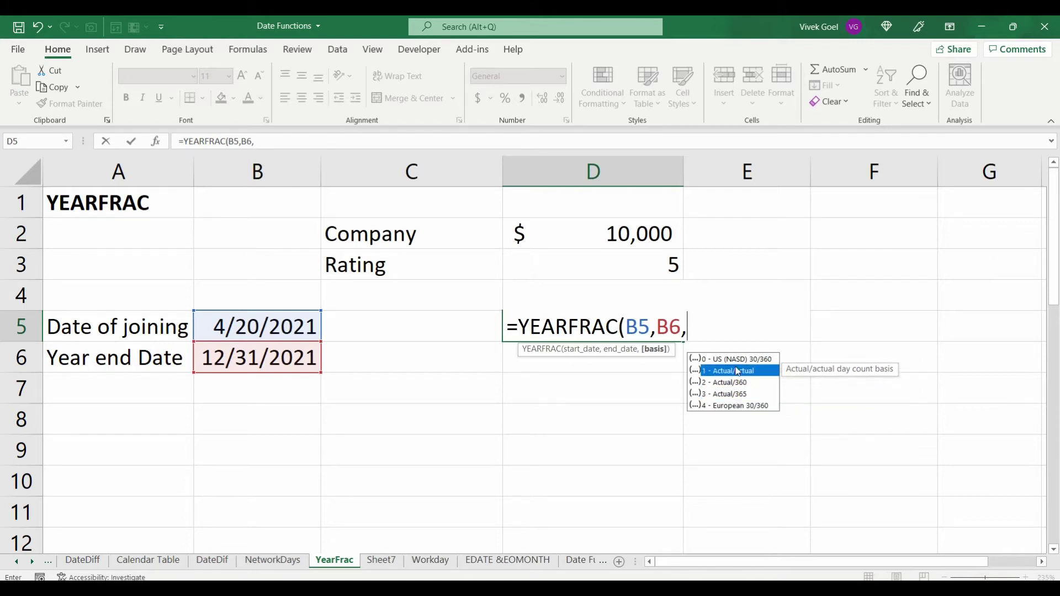
pyautogui.press('Down')
pyautogui.press('Up')
pyautogui.write('1')
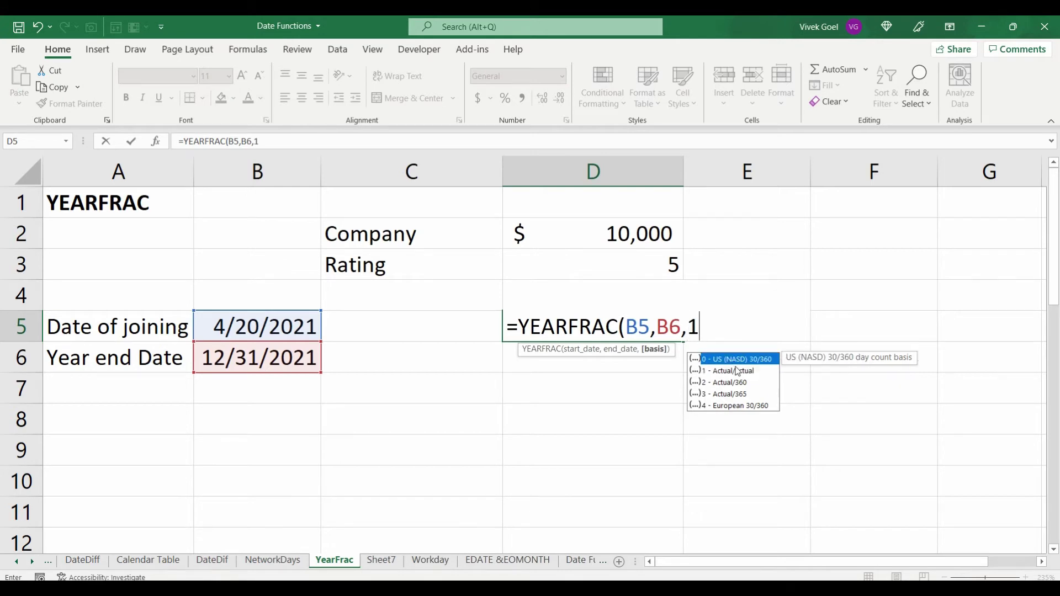
pyautogui.write(')')
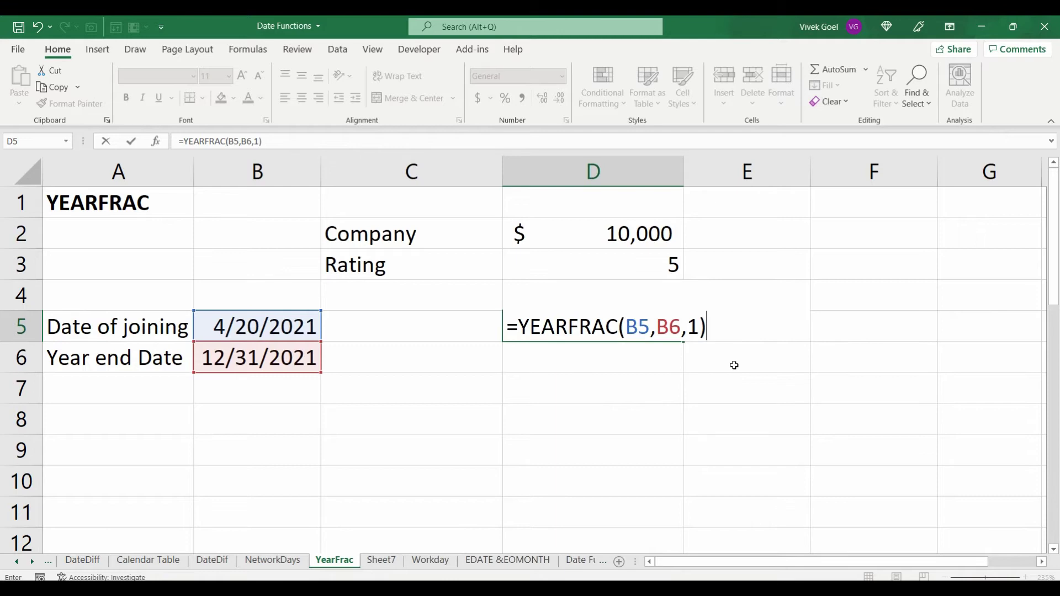
pyautogui.hotkey('ctrl', 'Return')
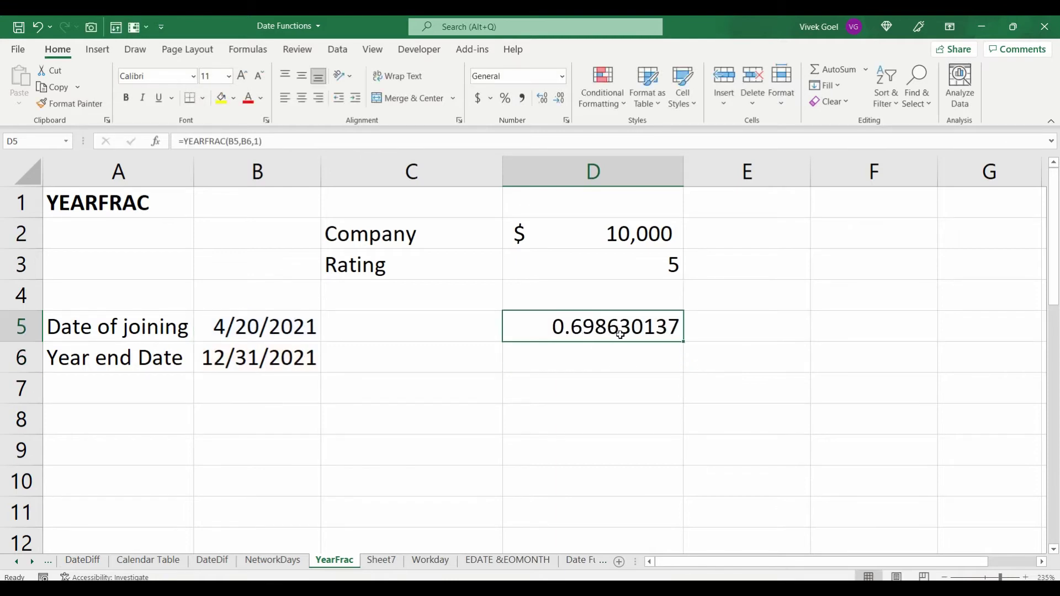
# Enter the check formula =(B6-B5)/365 in D7
pyautogui.click(582, 383)
pyautogui.write('=')
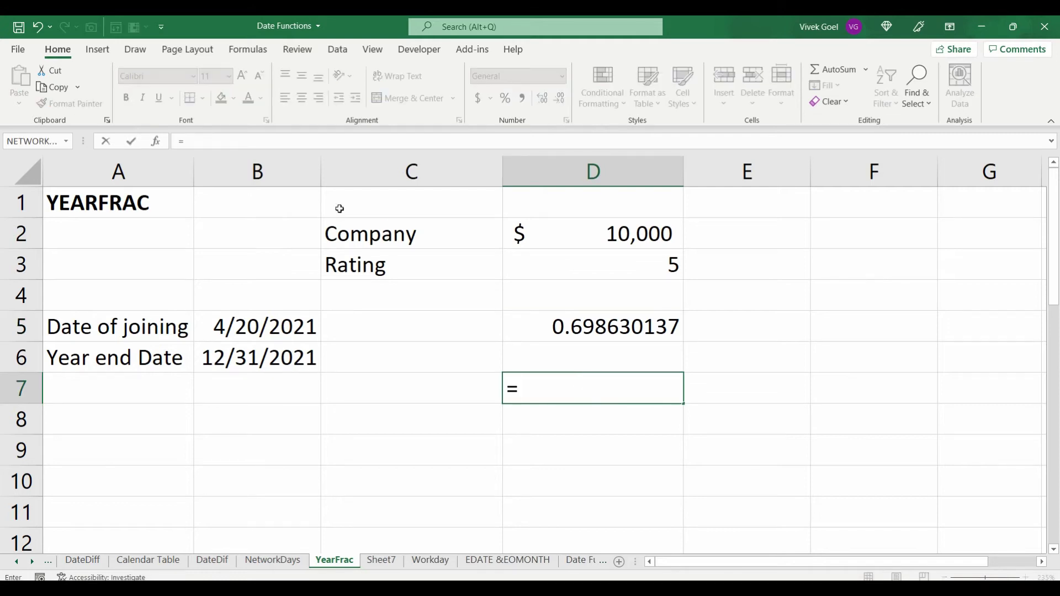
pyautogui.click(224, 140)
pyautogui.write('(')
pyautogui.click(270, 351)
pyautogui.write('-')
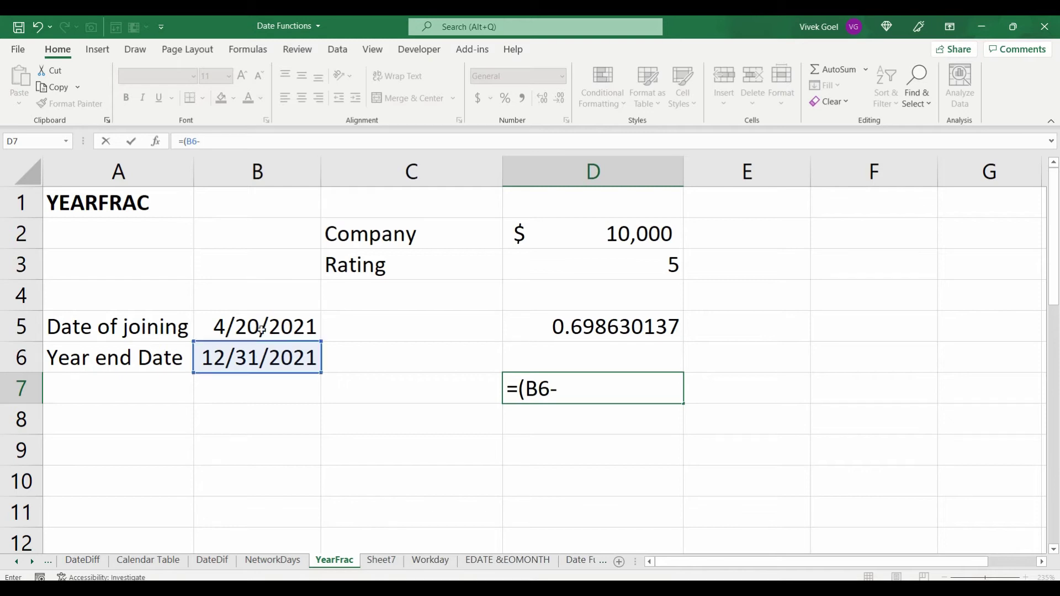
pyautogui.click(261, 329)
pyautogui.write(')/365')
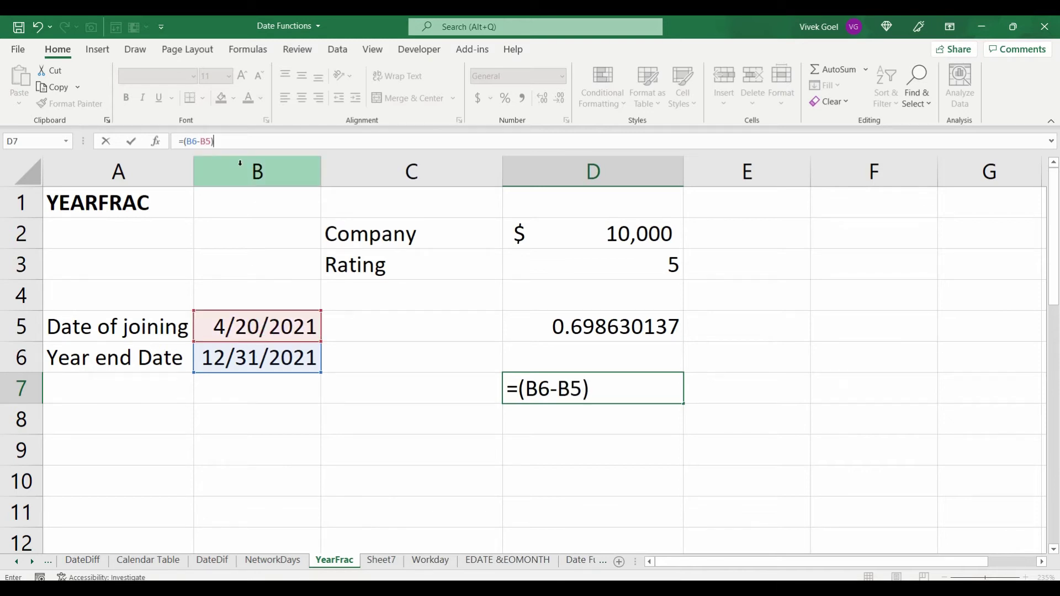
pyautogui.press('Return')
# Compare D7's 0.698630137 against the YEARFRAC result in D5
pyautogui.press('Up')
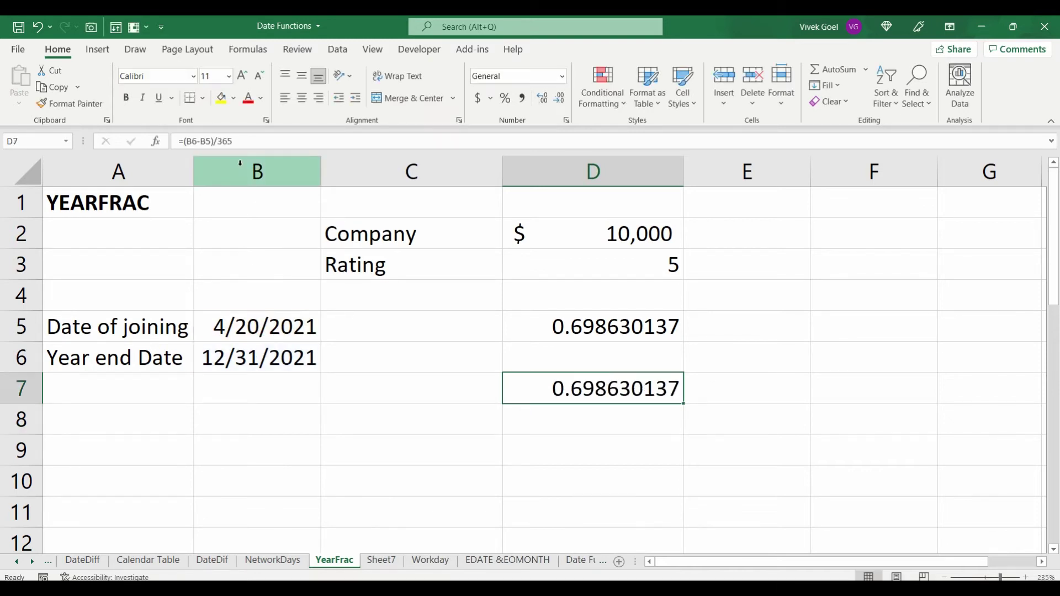
pyautogui.press('Up')
pyautogui.press('Up')
pyautogui.press('Down')
pyautogui.press('Down')
pyautogui.press('Up')
pyautogui.press('Up')
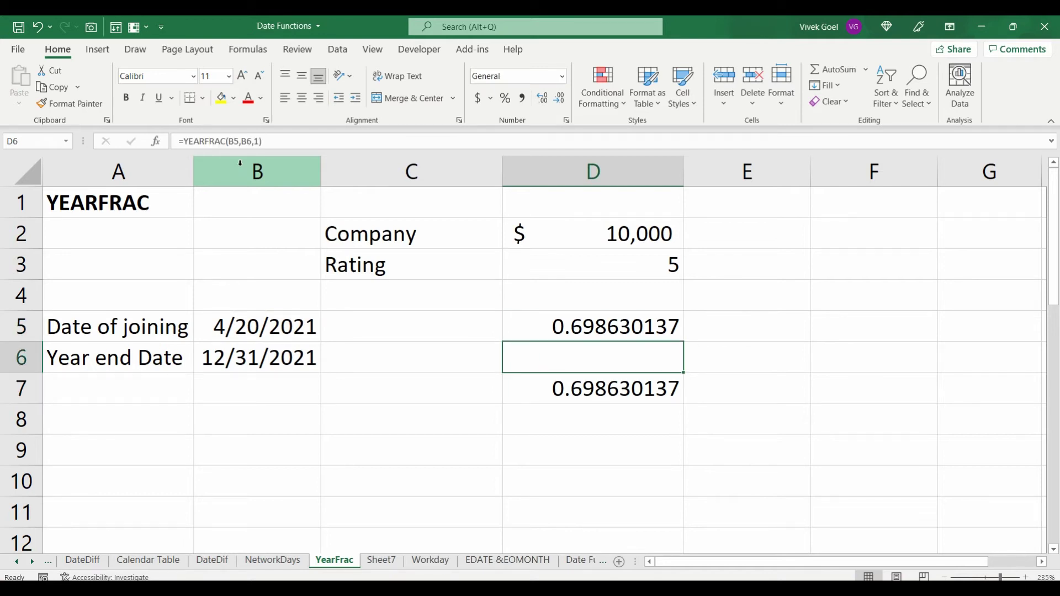
pyautogui.press('Down')
pyautogui.press('Down')
pyautogui.press('Up')
pyautogui.press('Up')
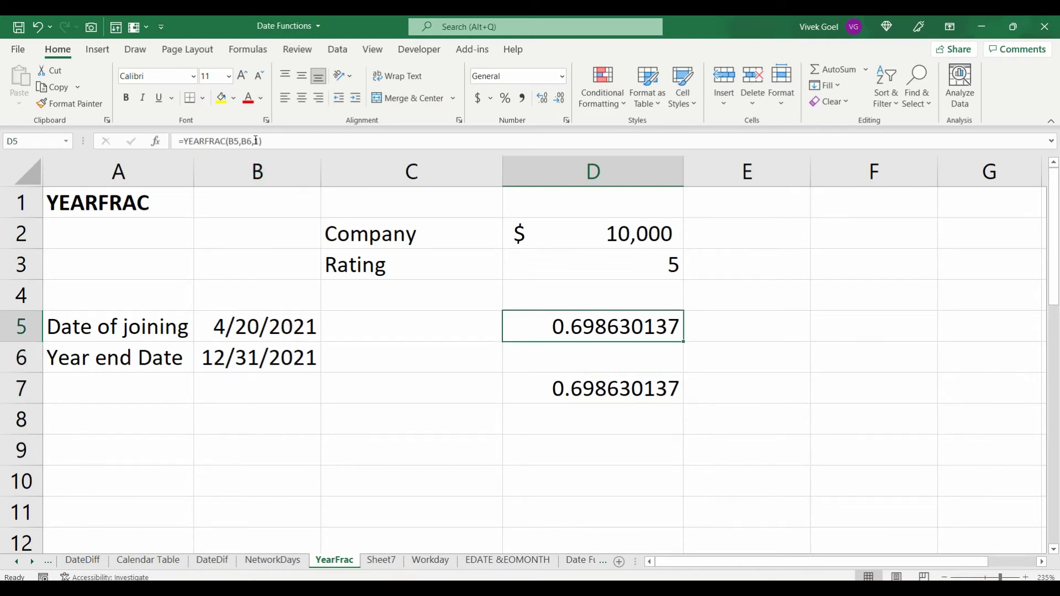
# Change D5's YEARFRAC basis from 1 to 2
pyautogui.click(260, 142)
pyautogui.press('BackSpace')
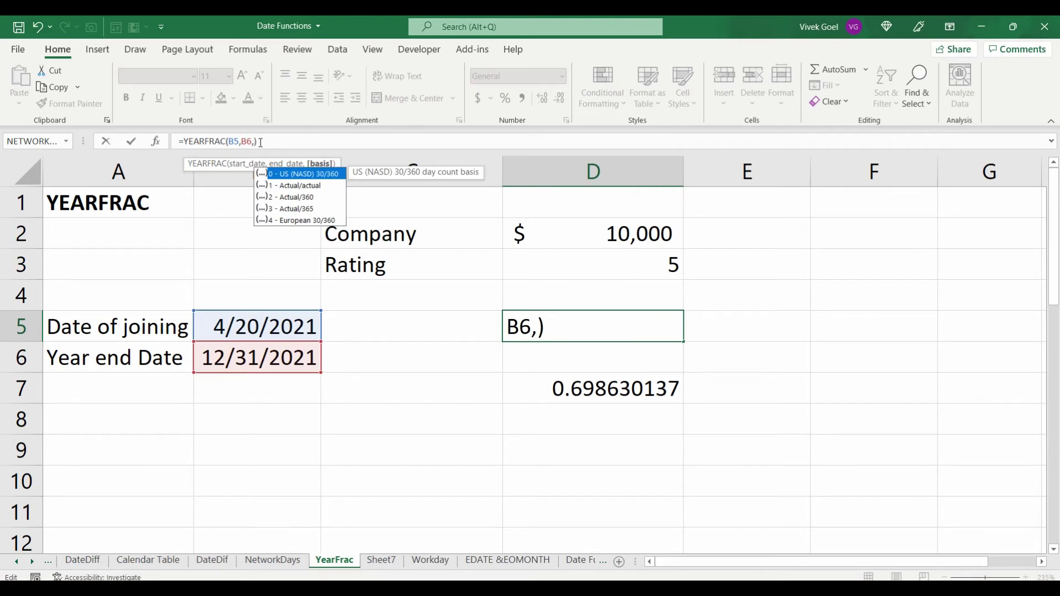
pyautogui.write('2')
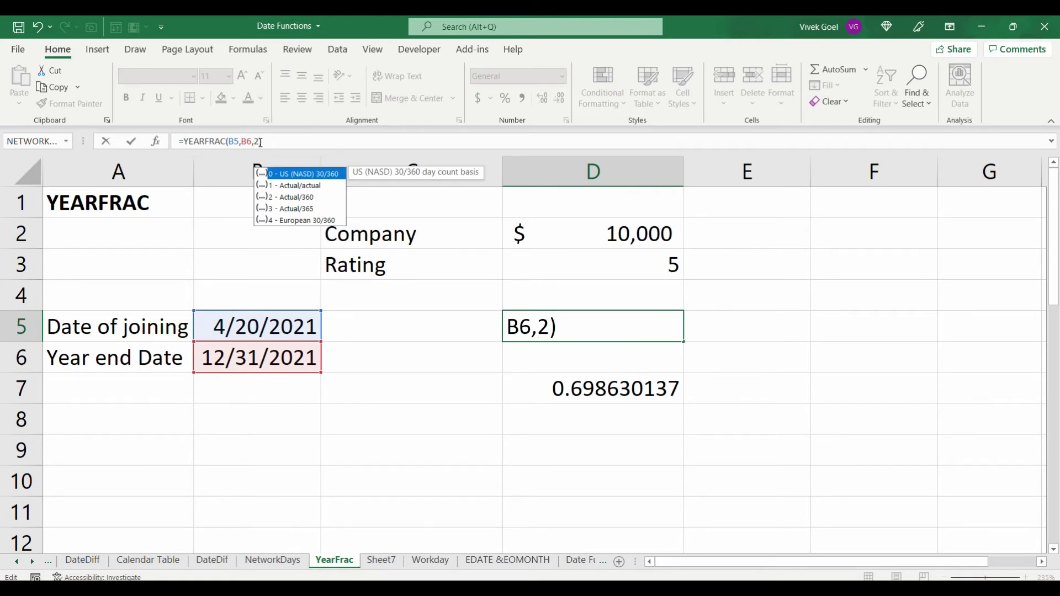
pyautogui.press('Return')
pyautogui.press('Up')
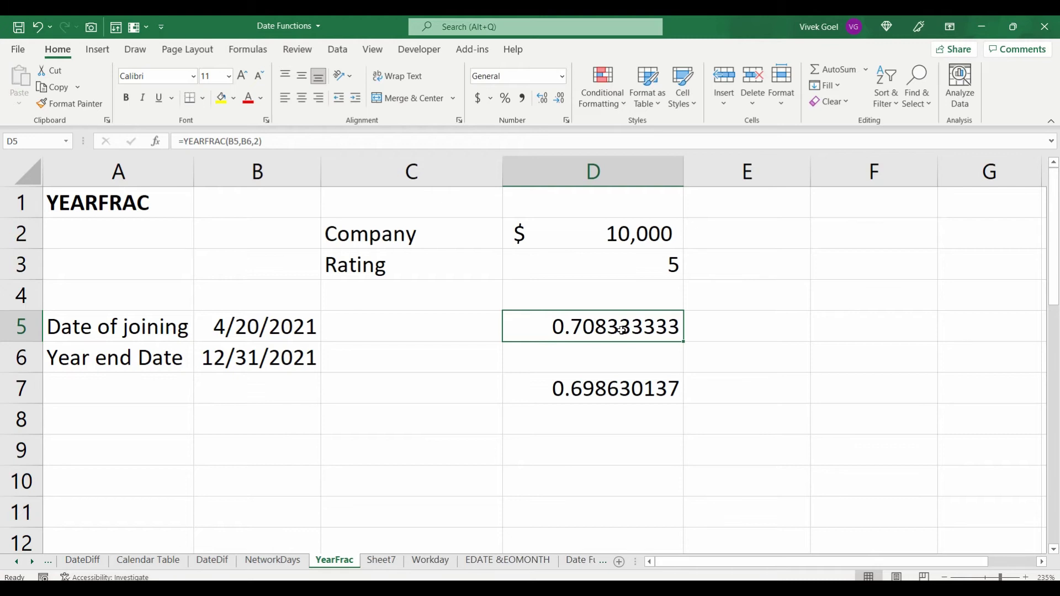
# Change D7's divisor from 365 to 360, making it =(B6-B5)/360
pyautogui.click(623, 382)
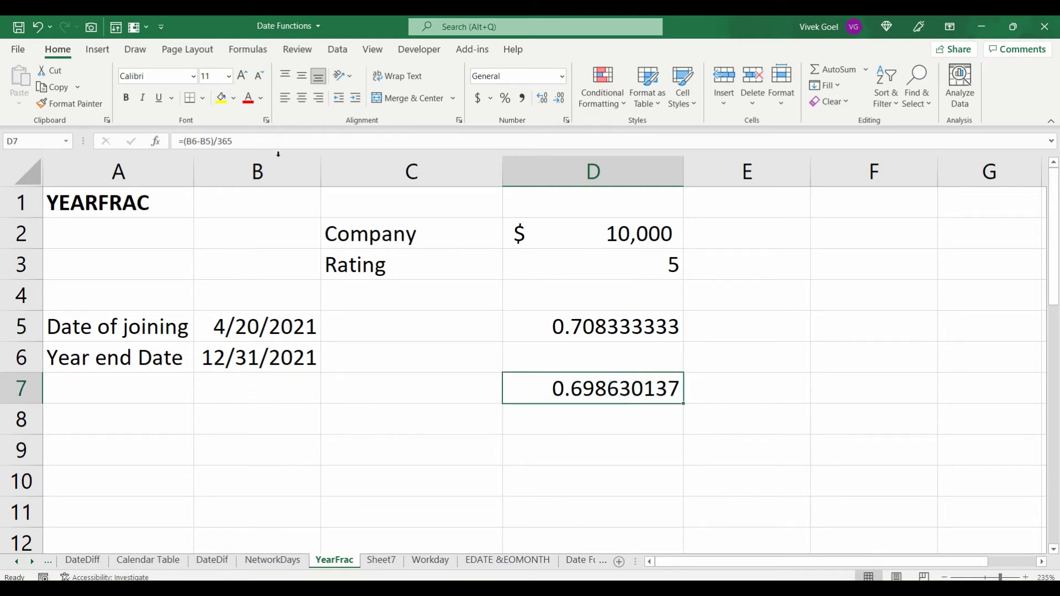
pyautogui.click(247, 145)
pyautogui.press('BackSpace')
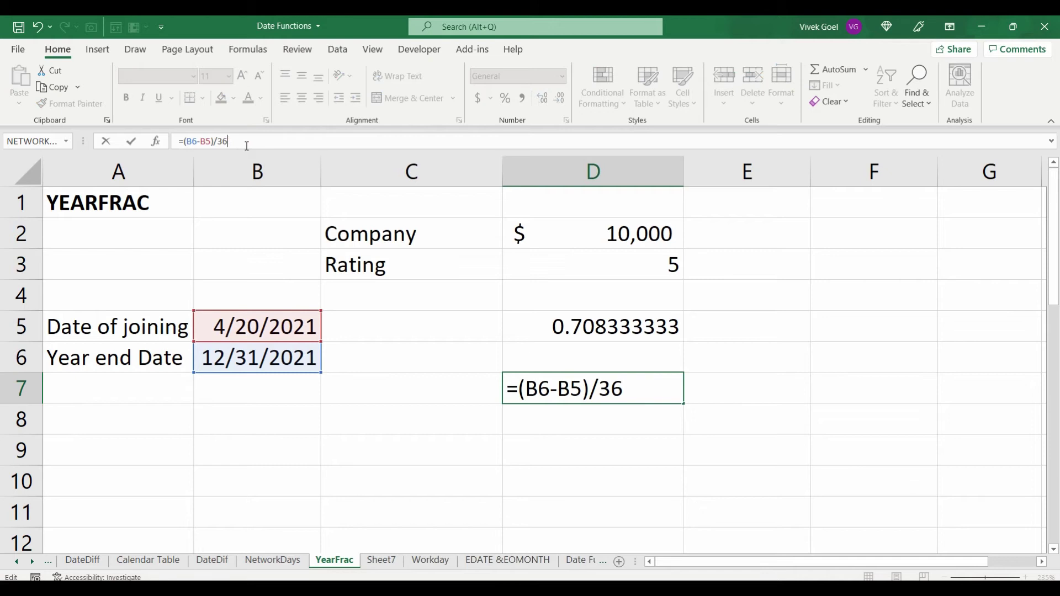
pyautogui.write('0')
pyautogui.hotkey('ctrl', 'Return')
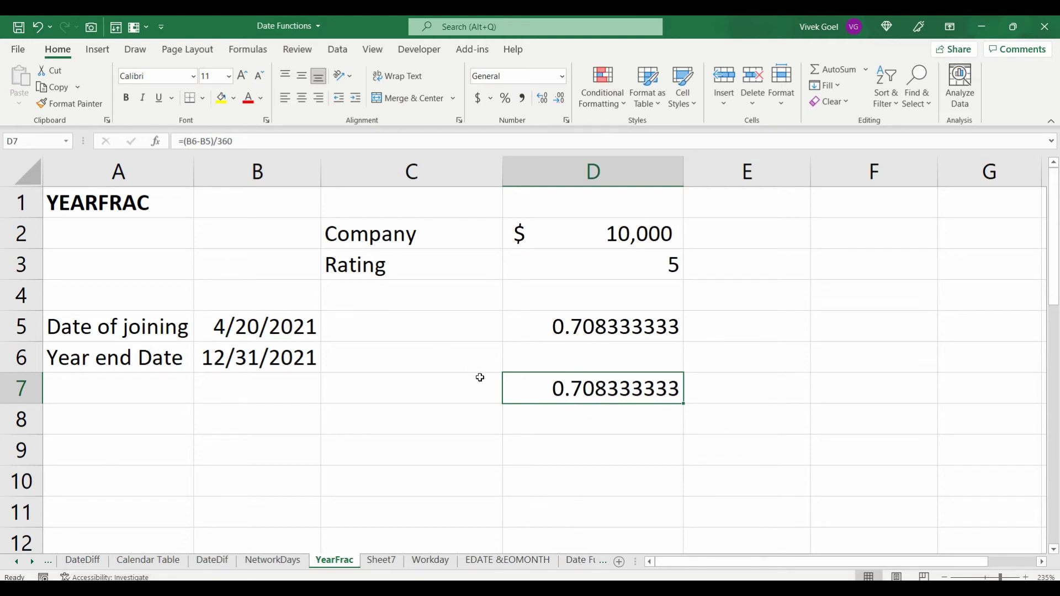
# Re-enter basis 2 in D5's YEARFRAC after viewing the basis options, giving 0.708333333
pyautogui.click(588, 322)
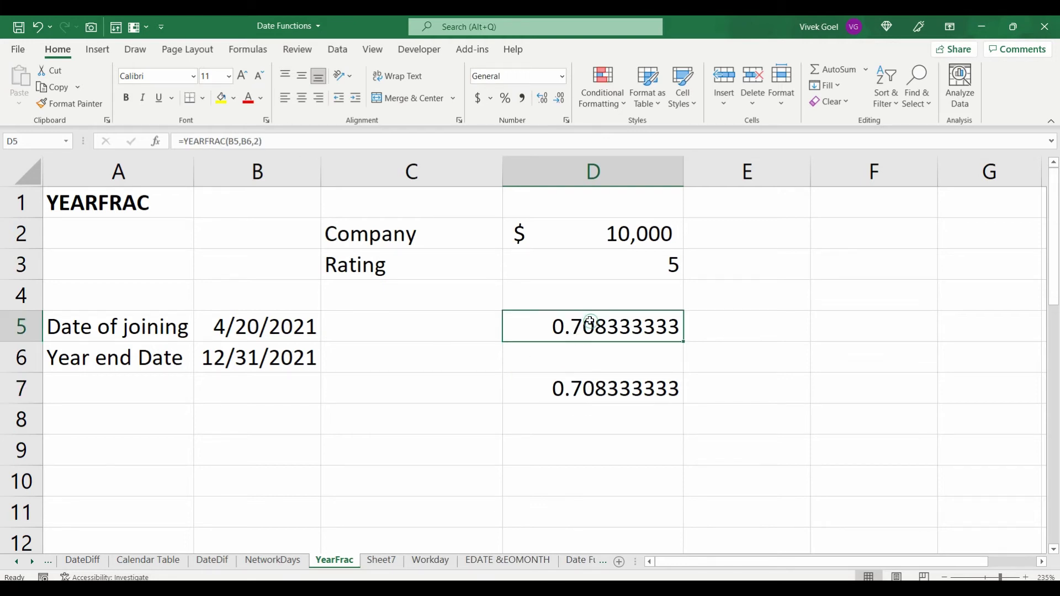
pyautogui.click(260, 142)
pyautogui.press('BackSpace')
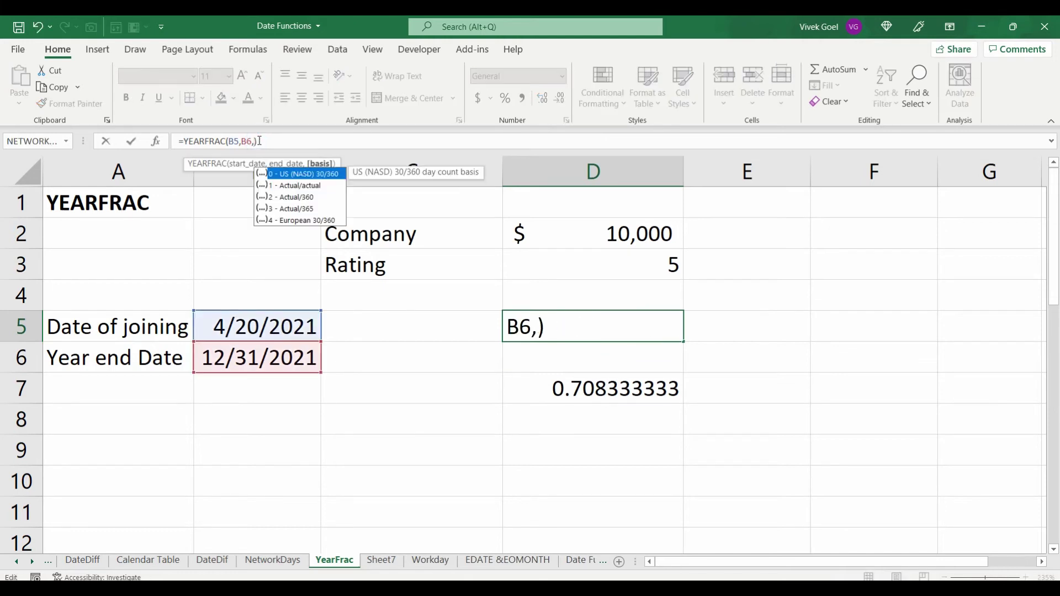
pyautogui.press('Down')
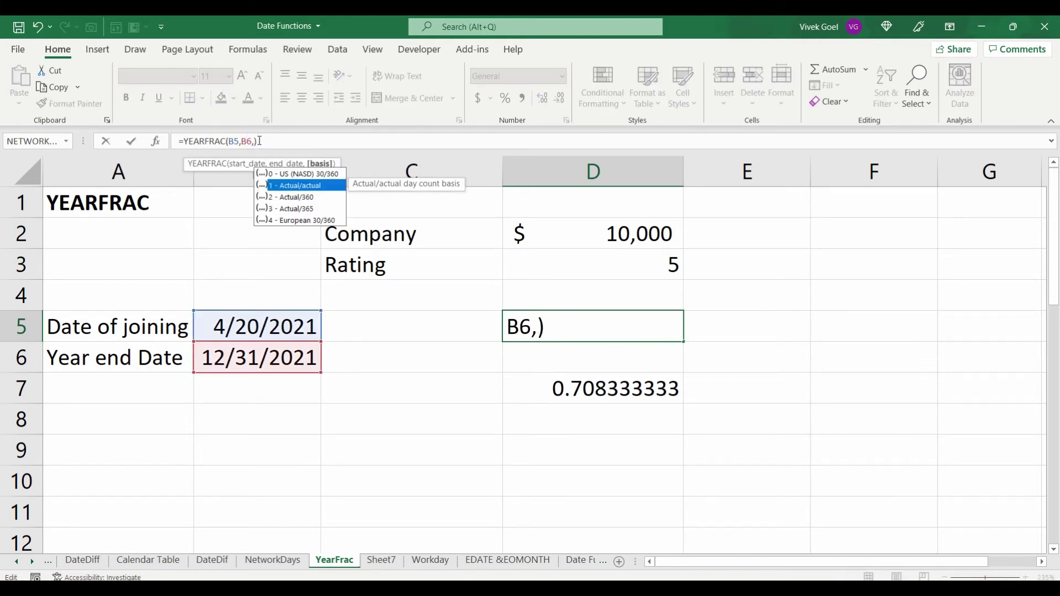
pyautogui.write('2')
pyautogui.press('Return')
pyautogui.press('Up')
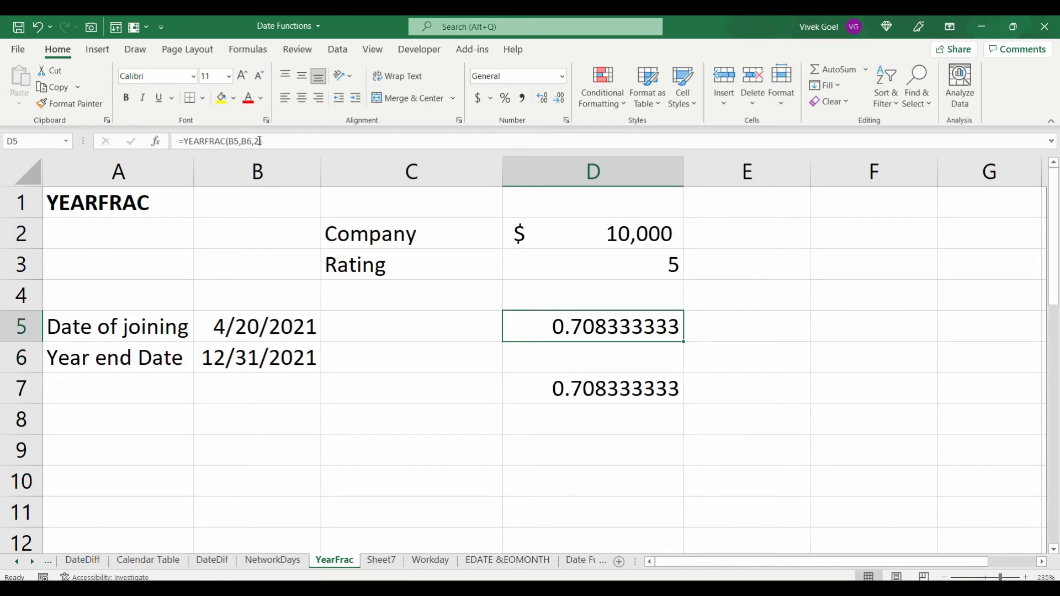
# Enter =D5*D2 in E5 to multiply the year fraction by the 10,000
pyautogui.press('Right')
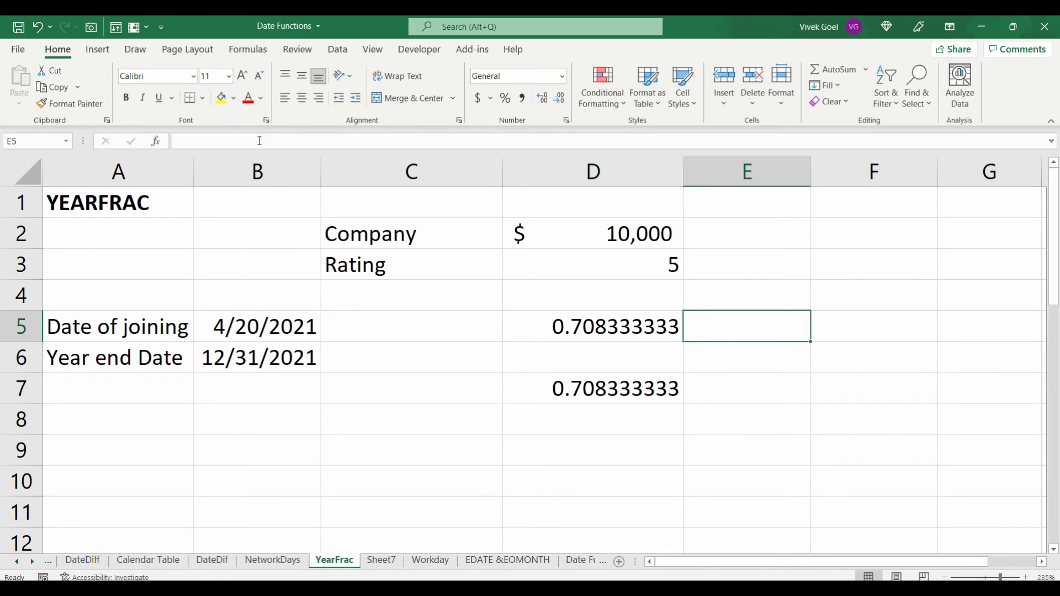
pyautogui.write('=')
pyautogui.press('Left')
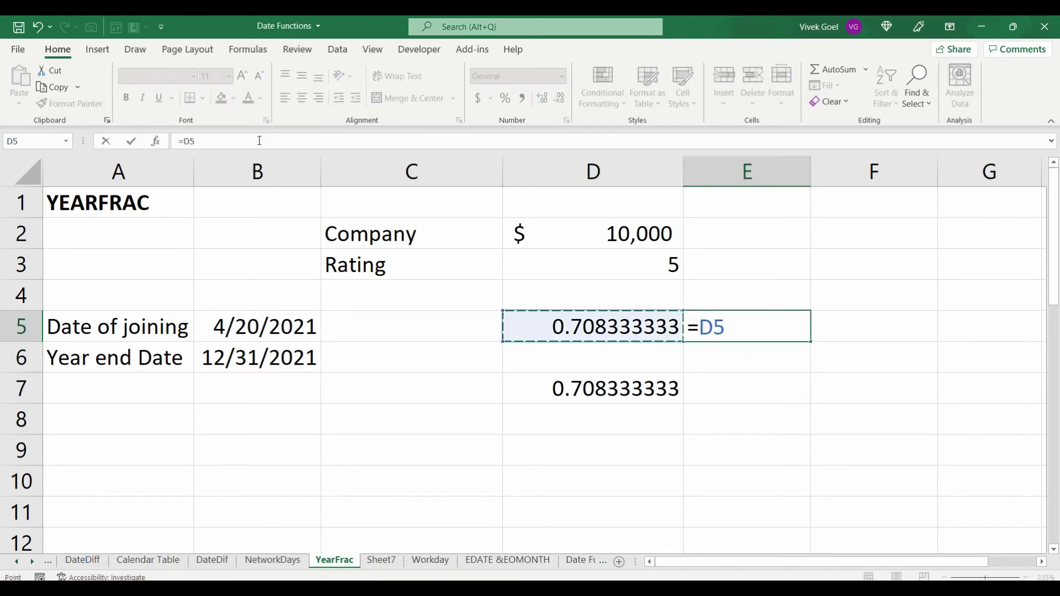
pyautogui.write('*')
pyautogui.press('Up')
pyautogui.press('Up')
pyautogui.press('Left')
pyautogui.press('Up')
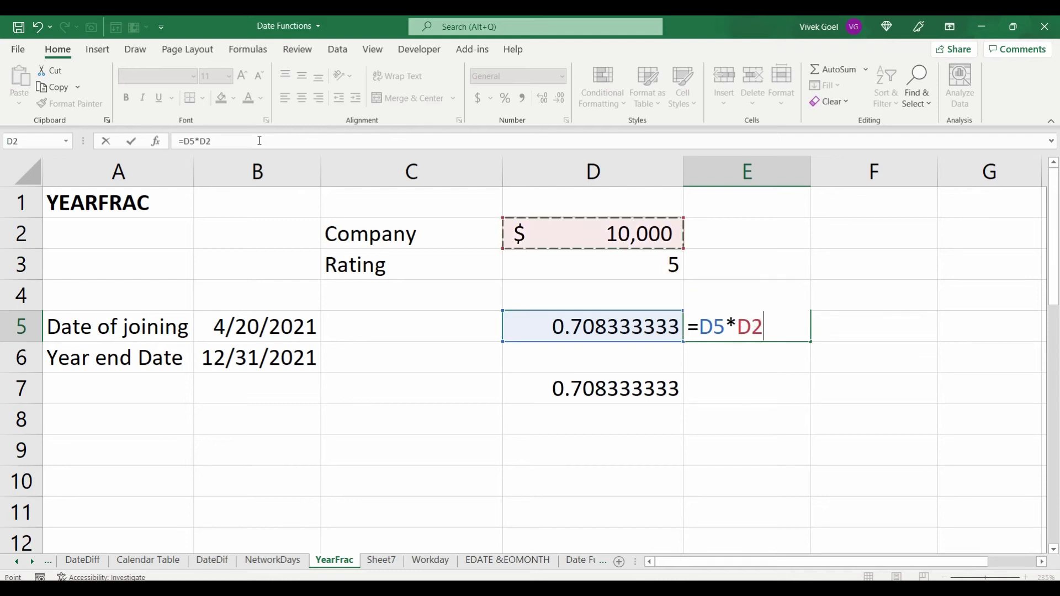
pyautogui.press('Return')
pyautogui.press('Up')
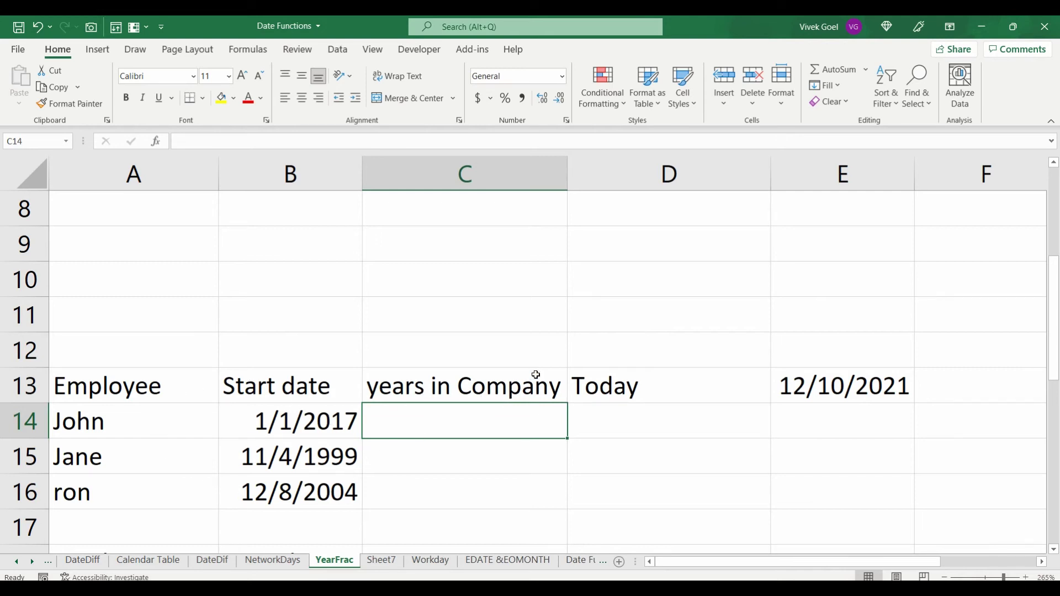
# Review the employee names and their start dates in B14:B16
pyautogui.click(114, 428)
pyautogui.click(114, 449)
pyautogui.click(113, 489)
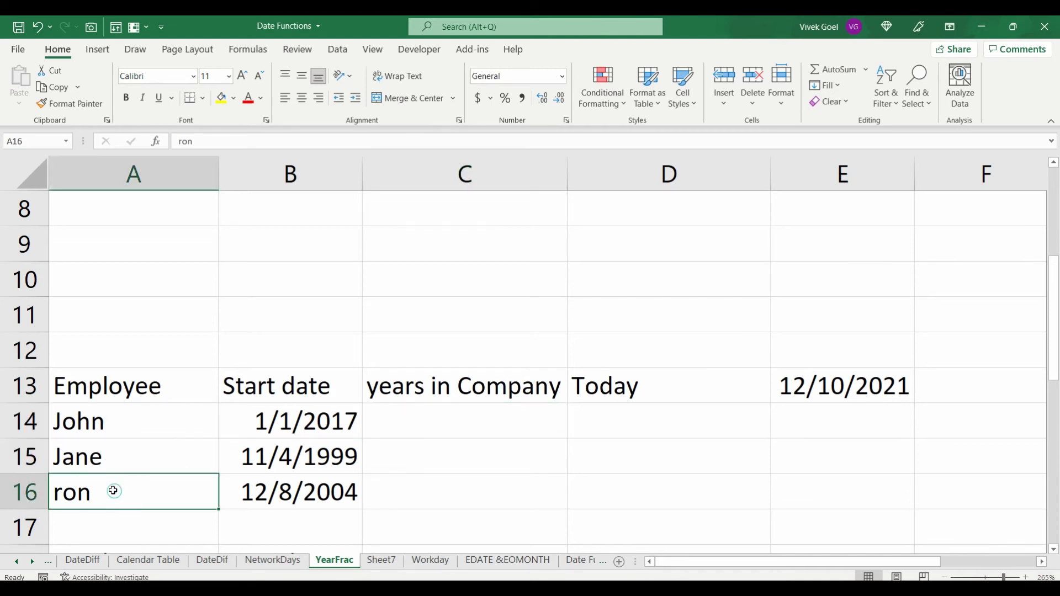
pyautogui.moveTo(253, 420); pyautogui.dragTo(272, 484)
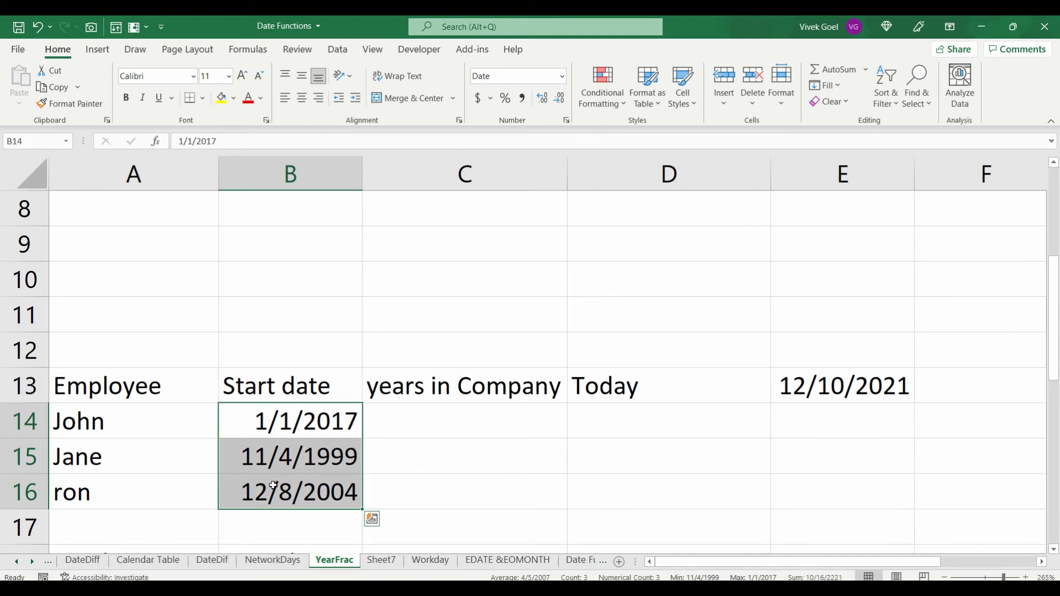
# Enter =YEARFRAC(B14,$E$13,1) in C14 and fill it down to C16
pyautogui.click(403, 423)
pyautogui.write('=')
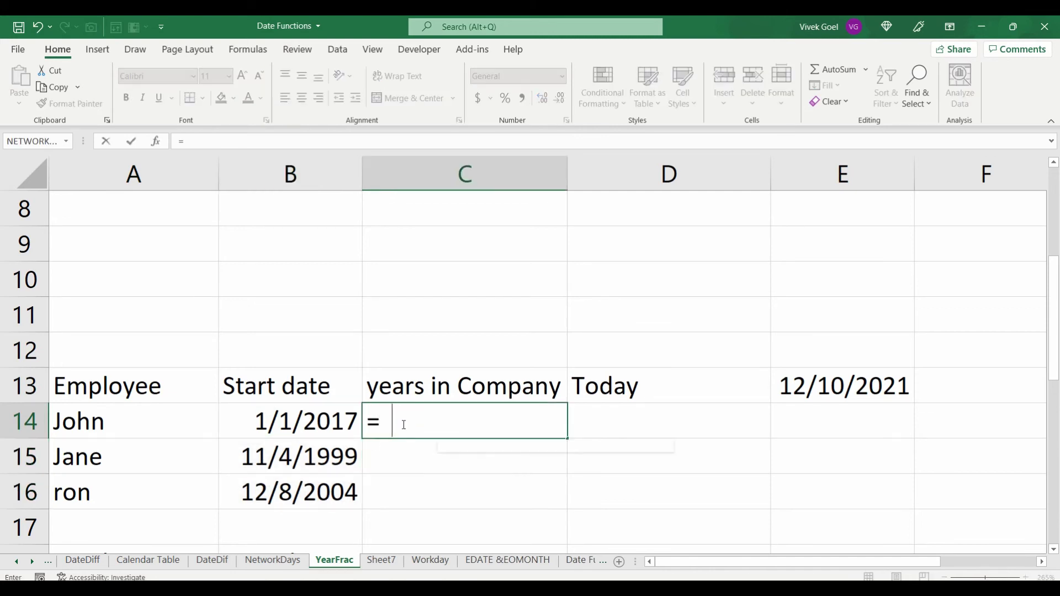
pyautogui.write('year')
pyautogui.press('Down')
pyautogui.press('Tab')
pyautogui.press('Left')
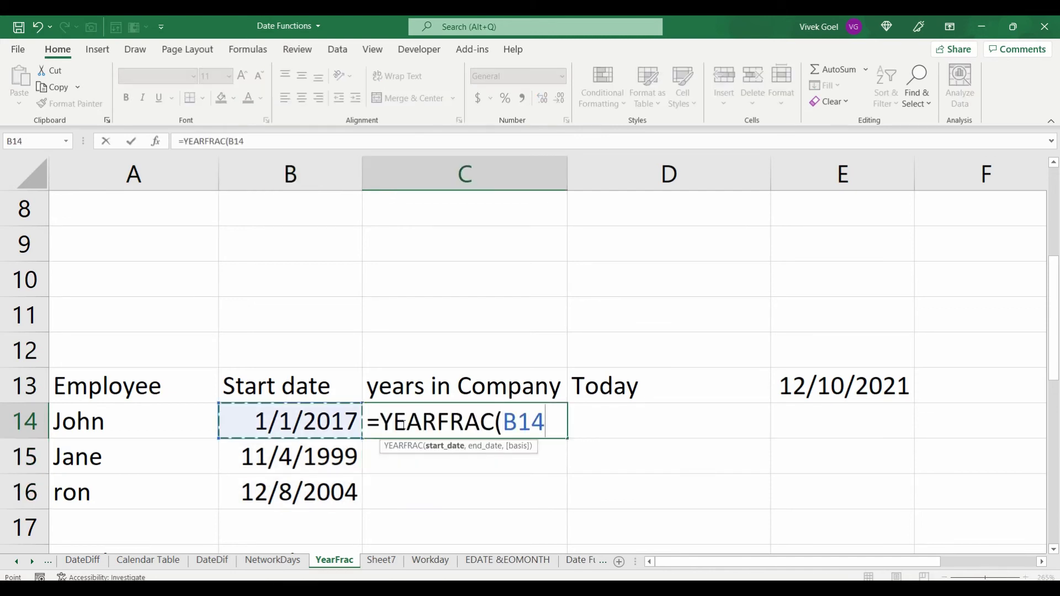
pyautogui.write(',')
pyautogui.click(826, 382)
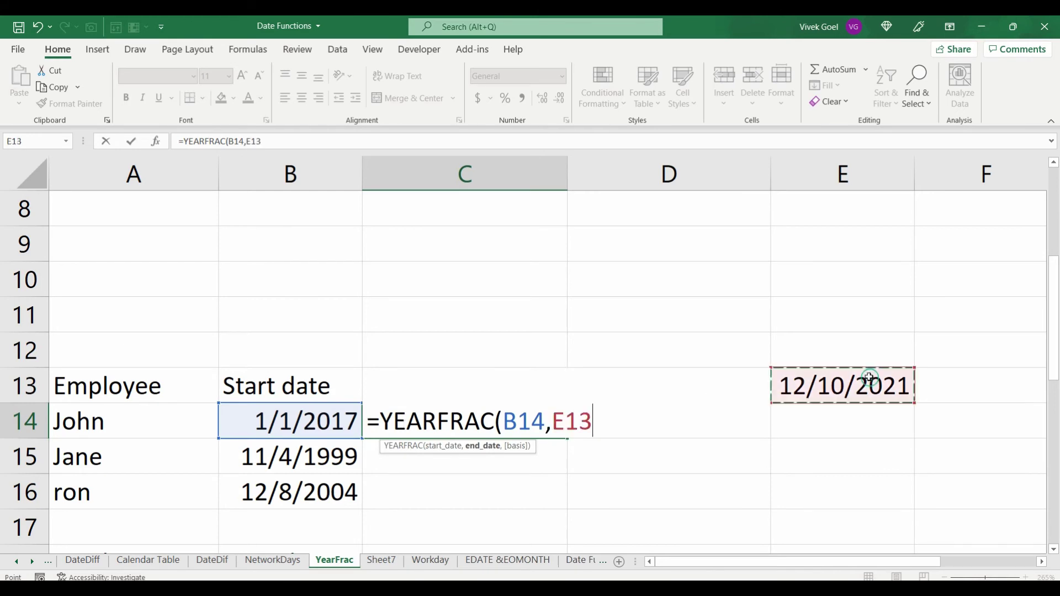
pyautogui.press('F4')
pyautogui.write(',')
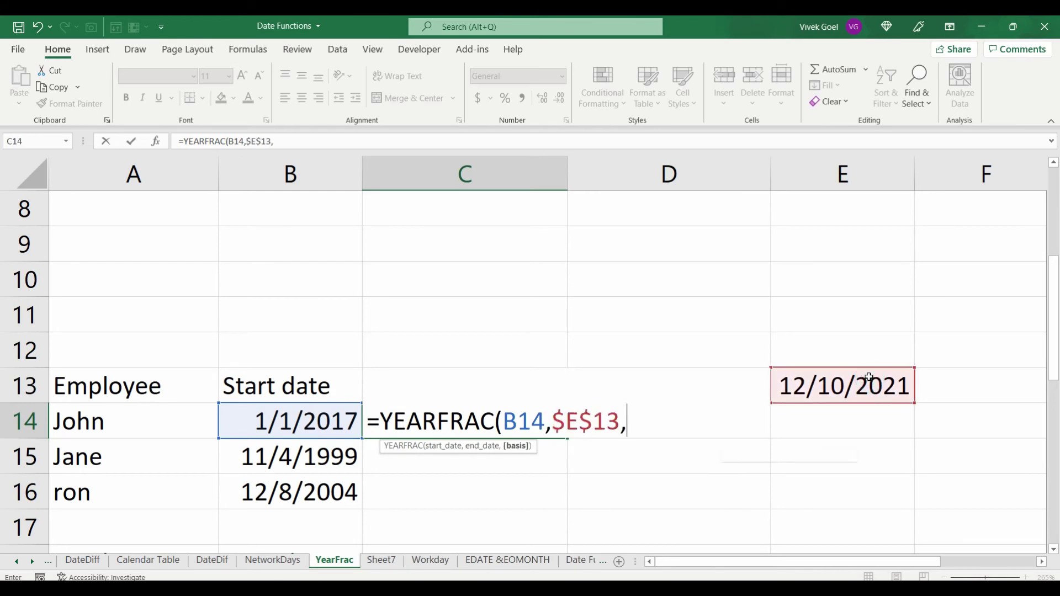
pyautogui.press('Down')
pyautogui.press('Tab')
pyautogui.write(')')
pyautogui.press('Return')
pyautogui.press('Up')
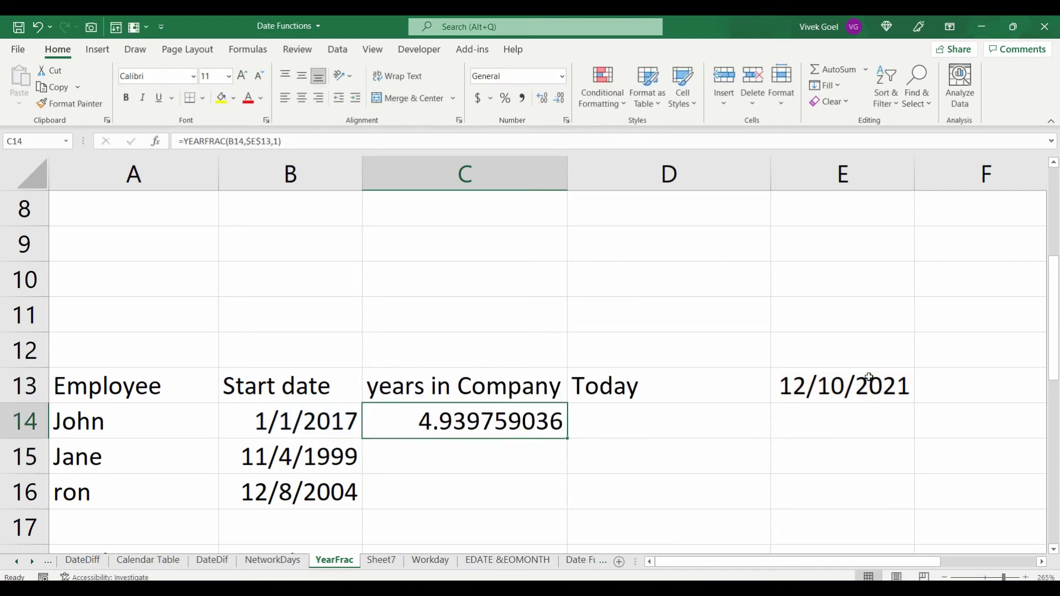
pyautogui.doubleClick(565, 439)
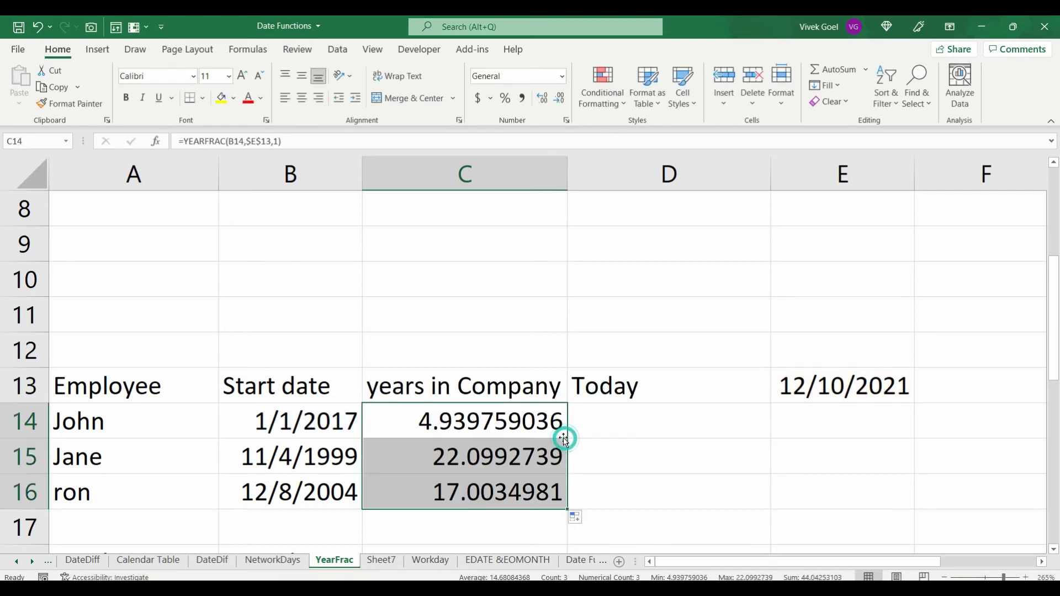
pyautogui.click(527, 423)
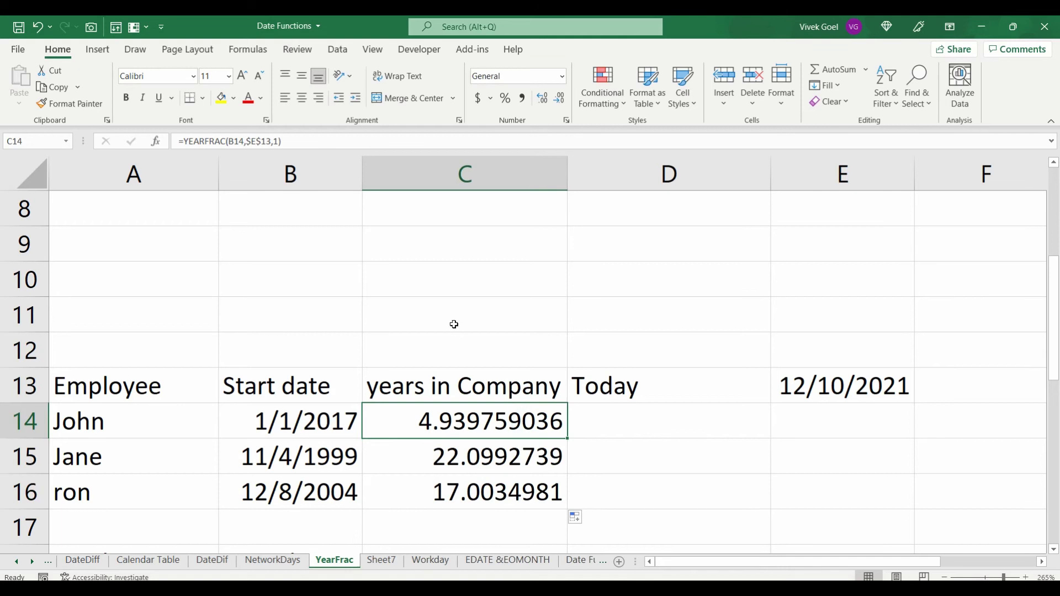
# Change C14 to =ROUND(YEARFRAC(B14,$E$13,1),1) and fill it down through C16
pyautogui.click(185, 141)
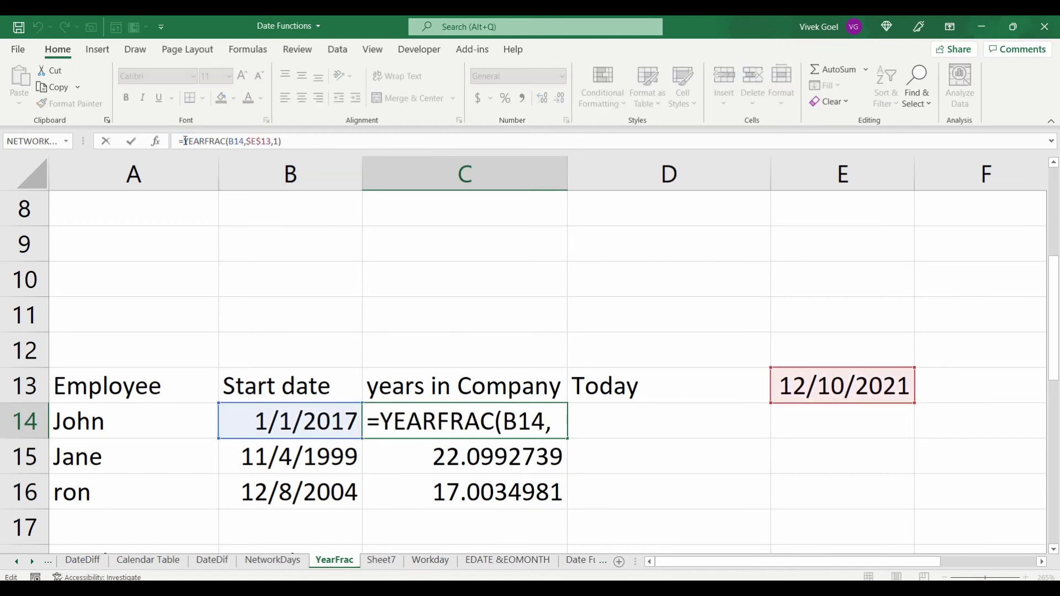
pyautogui.write('round(')
pyautogui.click(319, 141)
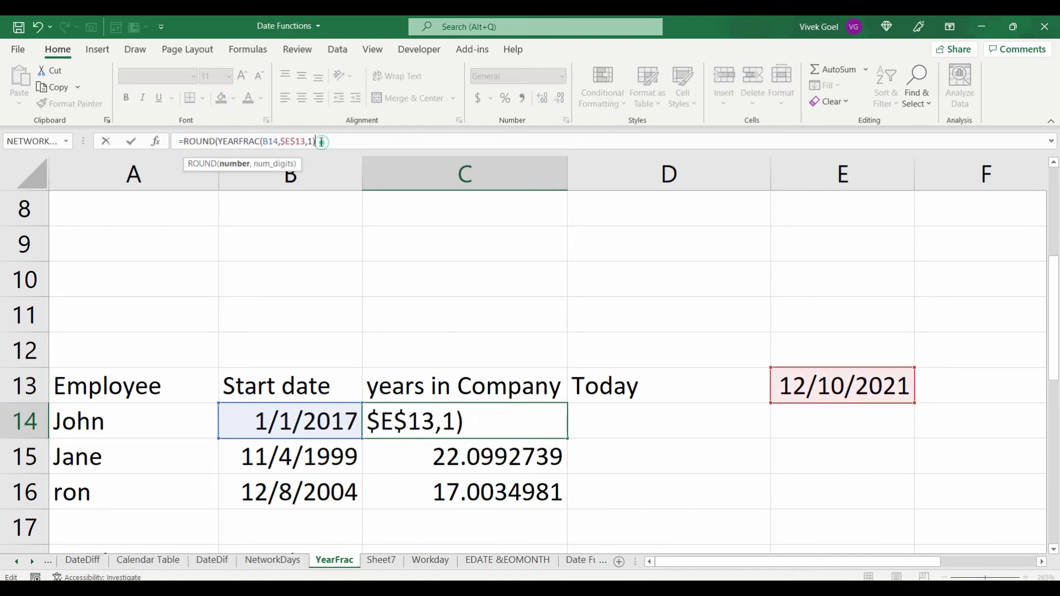
pyautogui.write(',1')
pyautogui.press('Return')
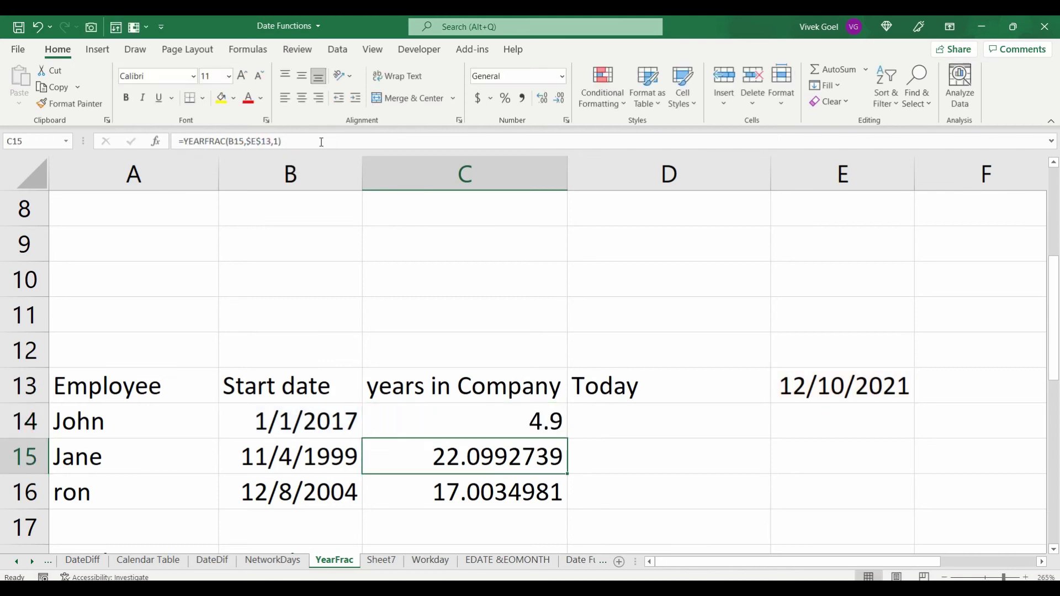
pyautogui.press('Up')
pyautogui.click(569, 440)
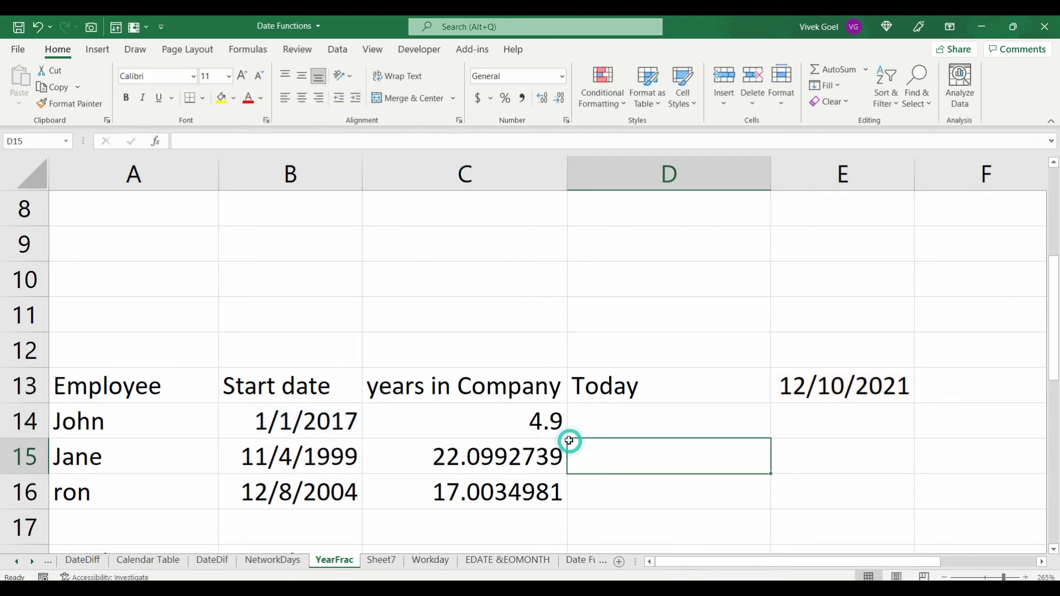
pyautogui.click(564, 434)
pyautogui.doubleClick(567, 439)
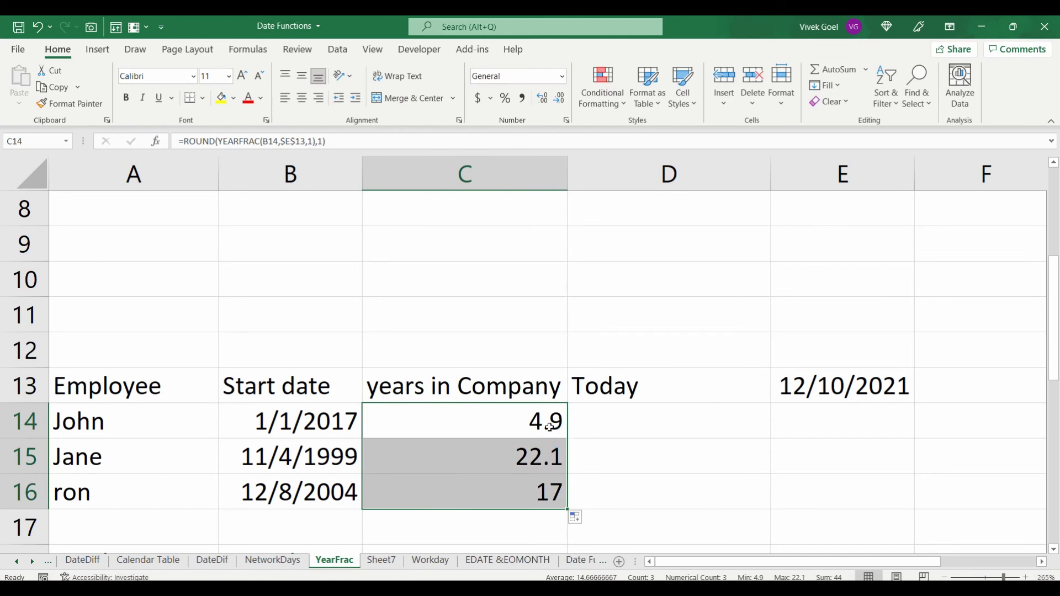
# Scroll to the comparison block and look over John's start date, bases C22:C26 and empty D22:D26
pyautogui.scroll(-3, 567, 438)
pyautogui.moveTo(256, 273); pyautogui.dragTo(173, 244)
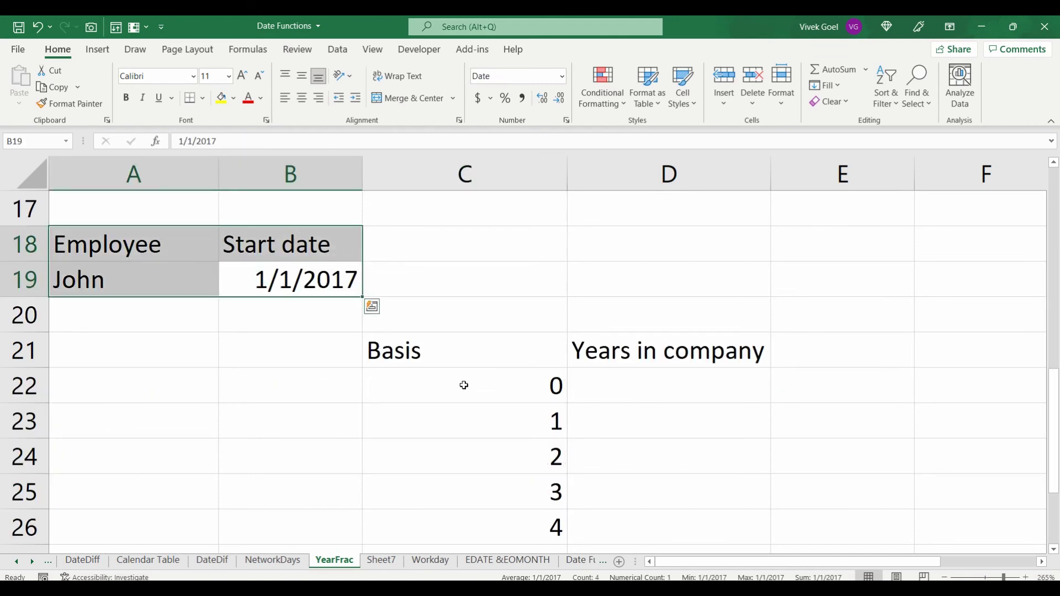
pyautogui.moveTo(464, 385); pyautogui.dragTo(502, 516)
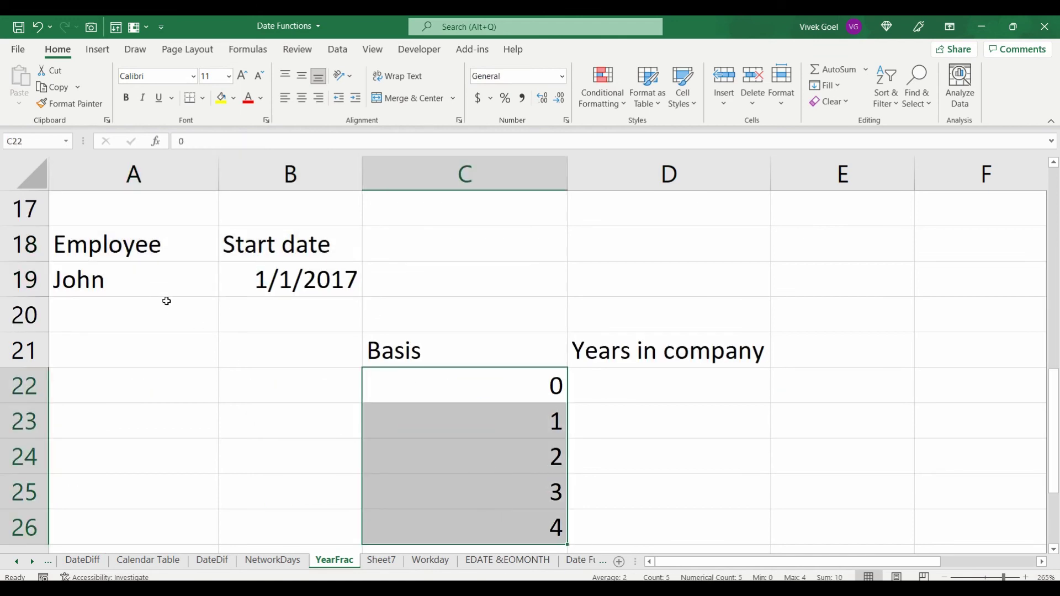
pyautogui.click(154, 286)
pyautogui.click(255, 285)
pyautogui.click(607, 382)
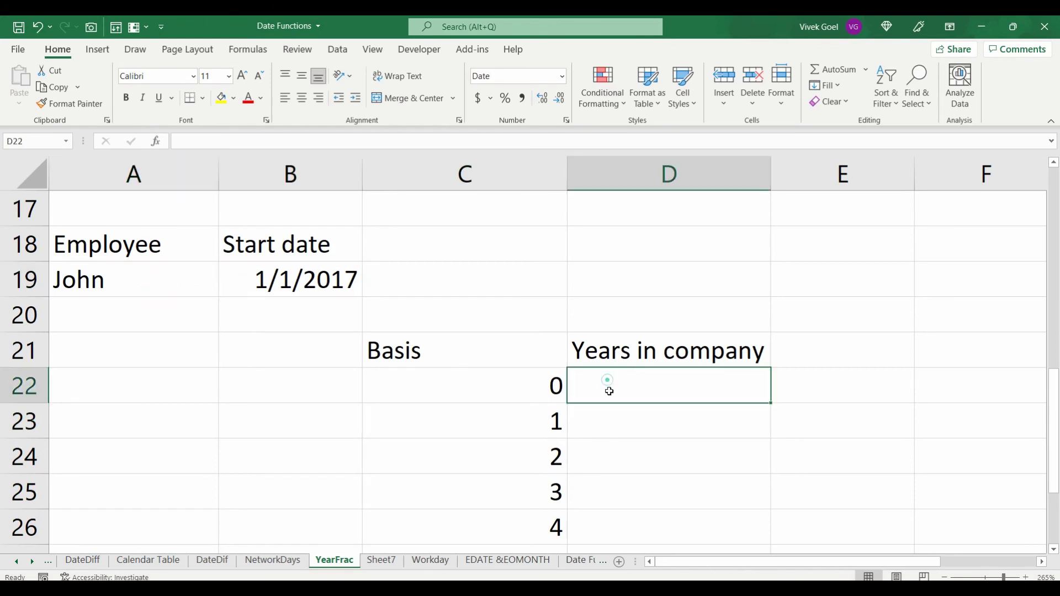
pyautogui.moveTo(609, 391); pyautogui.dragTo(623, 516)
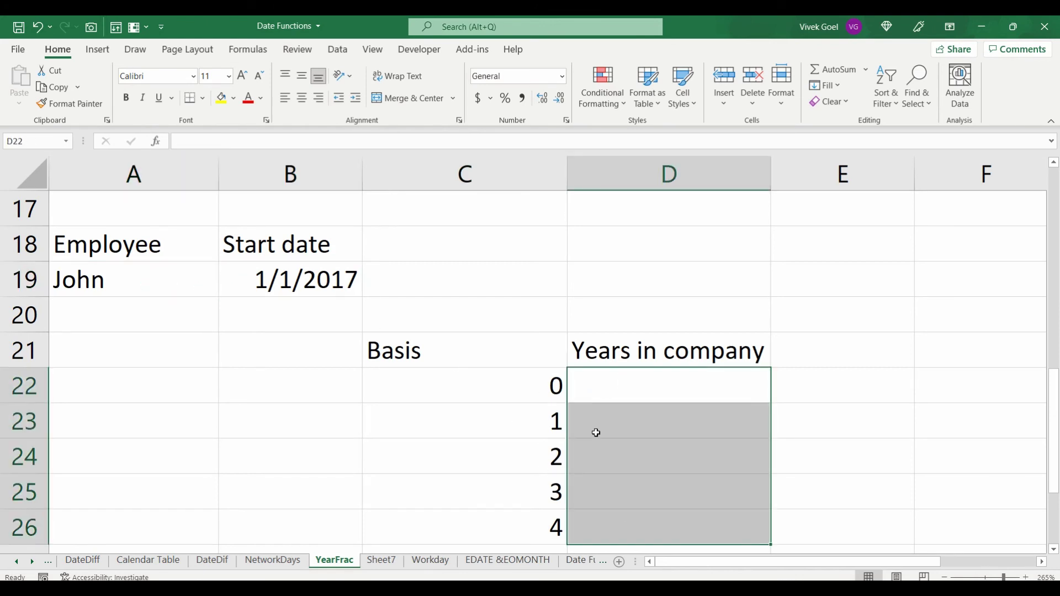
pyautogui.click(532, 387)
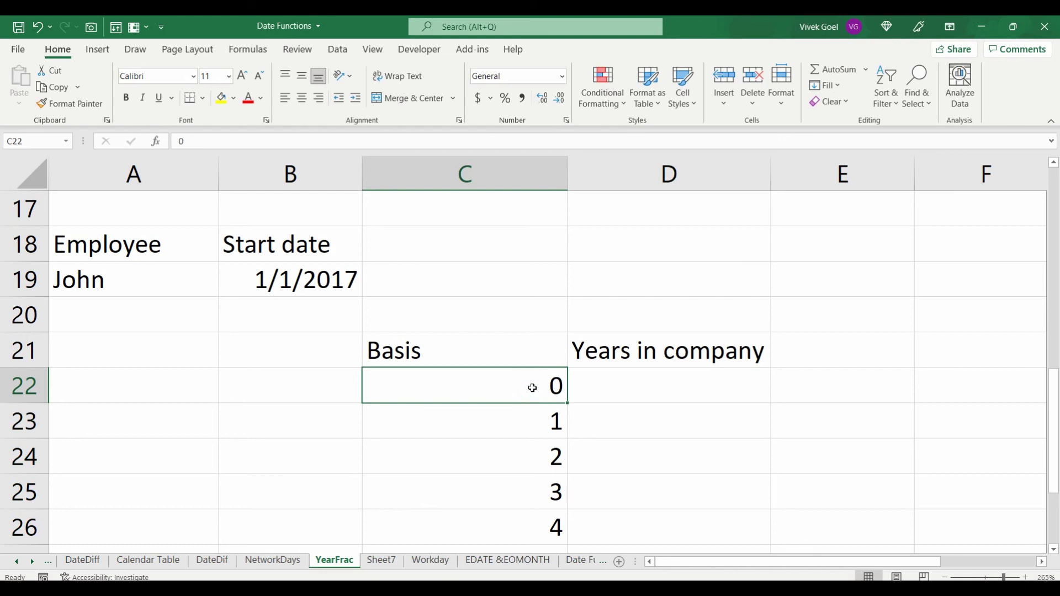
pyautogui.click(589, 391)
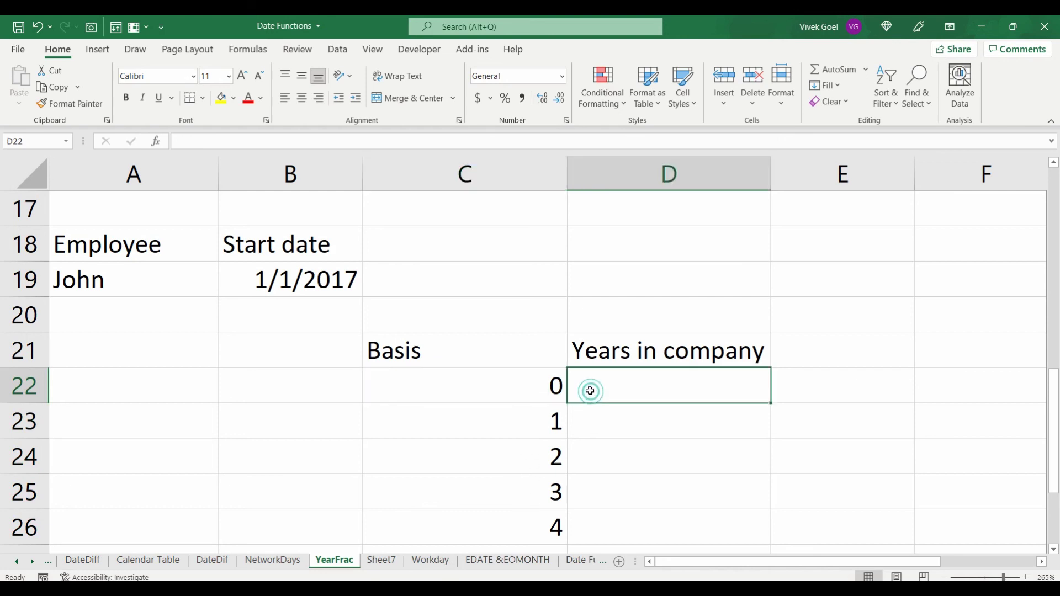
pyautogui.moveTo(553, 386); pyautogui.dragTo(557, 527)
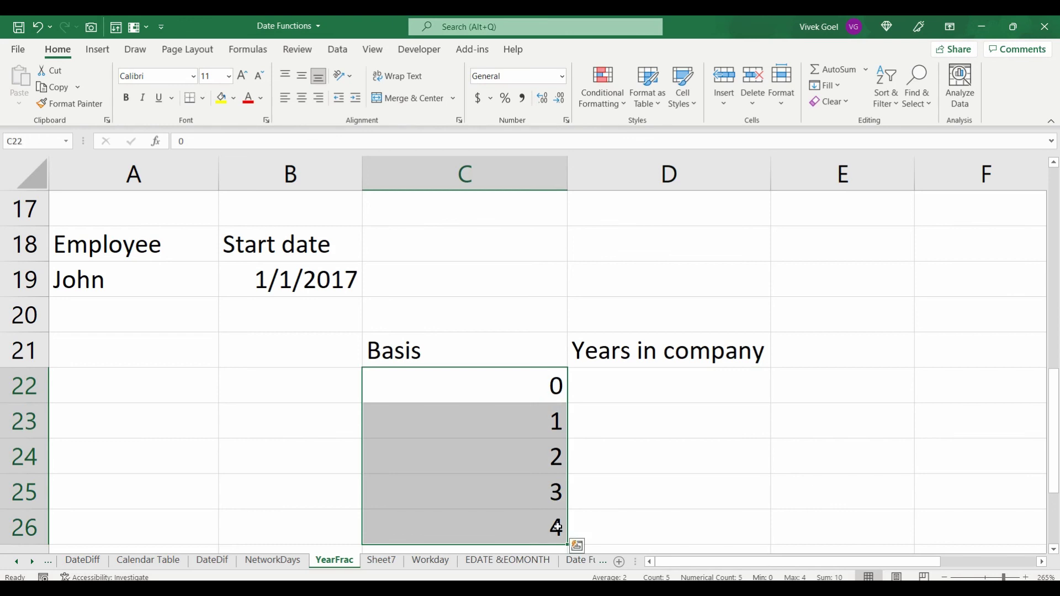
# Enter =YEARFRAC($B$19,TODAY(),C22) in D22, returning 4.941666667 for basis 0
pyautogui.click(636, 391)
pyautogui.write('=year')
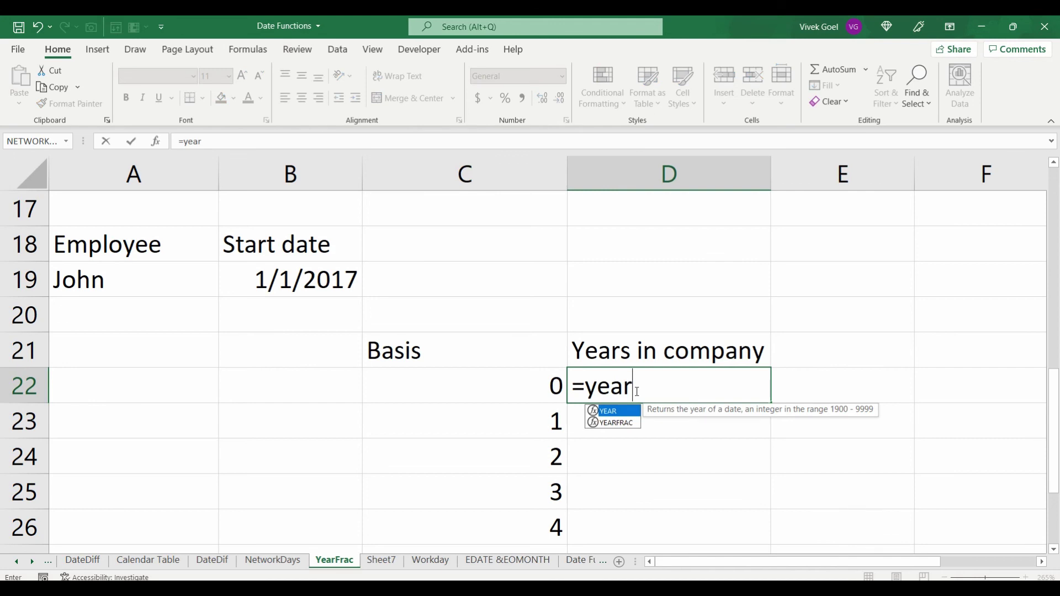
pyautogui.press('Down')
pyautogui.press('Tab')
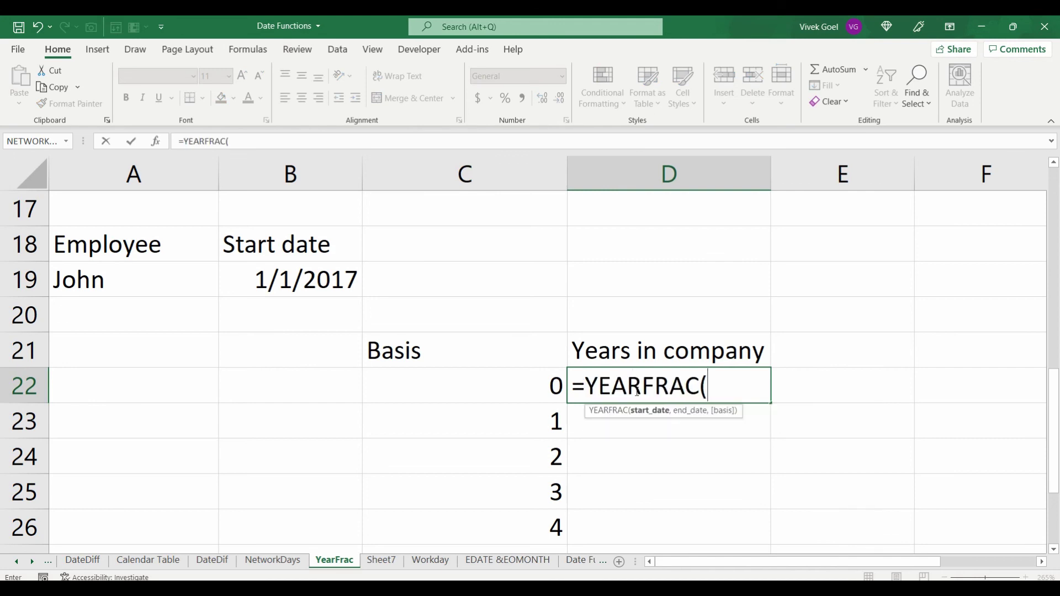
pyautogui.click(322, 279)
pyautogui.press('F4')
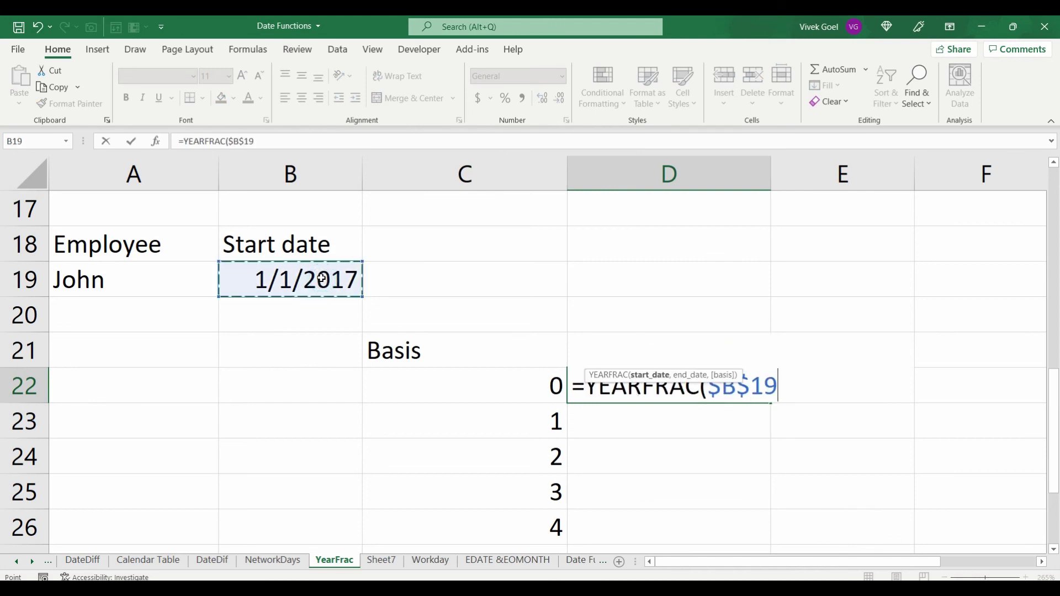
pyautogui.write(',toda')
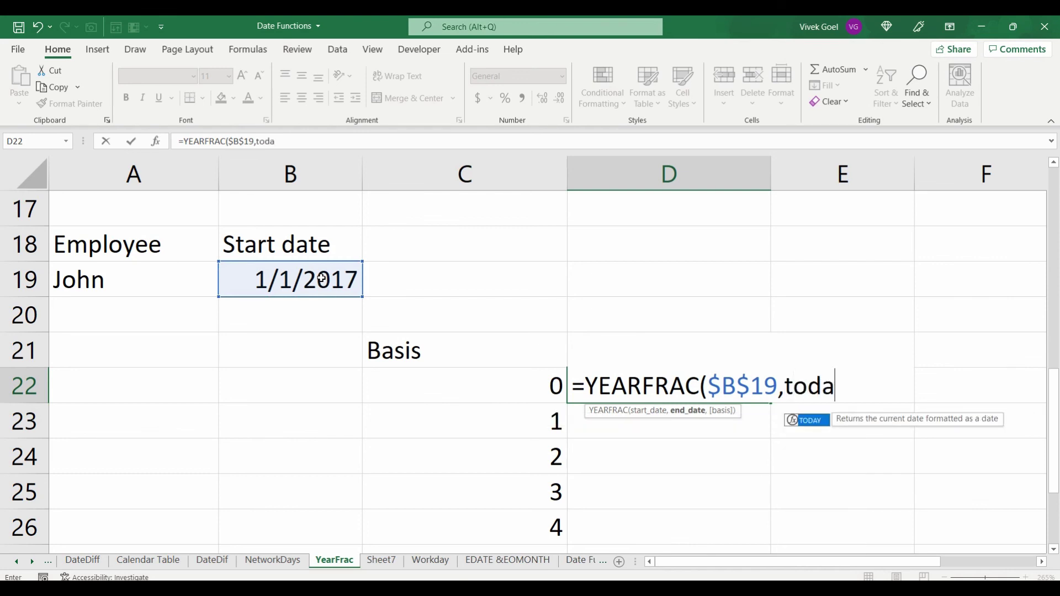
pyautogui.press('Tab')
pyautogui.write('),')
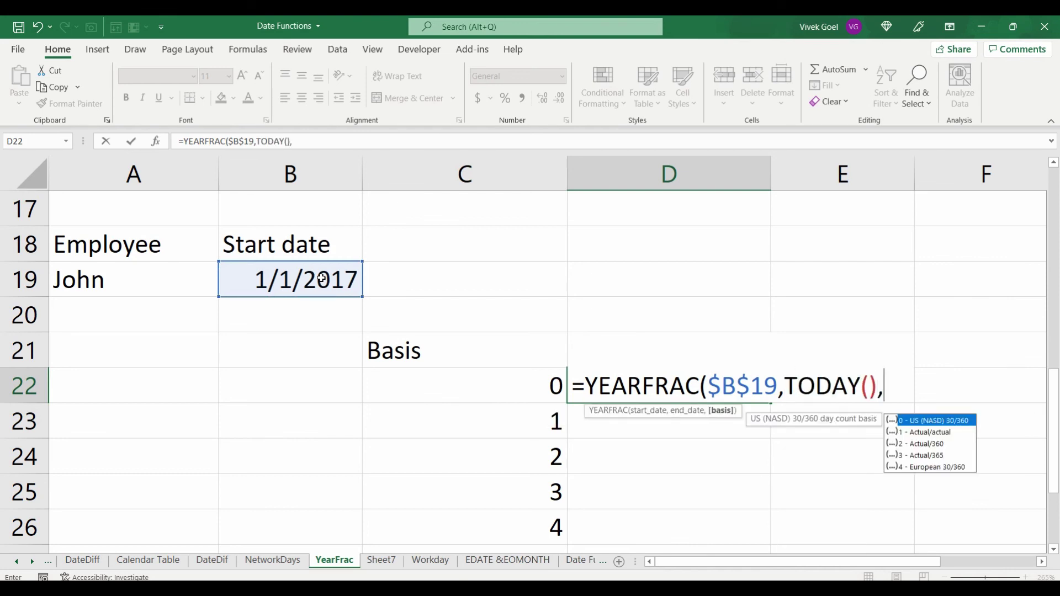
pyautogui.click(499, 375)
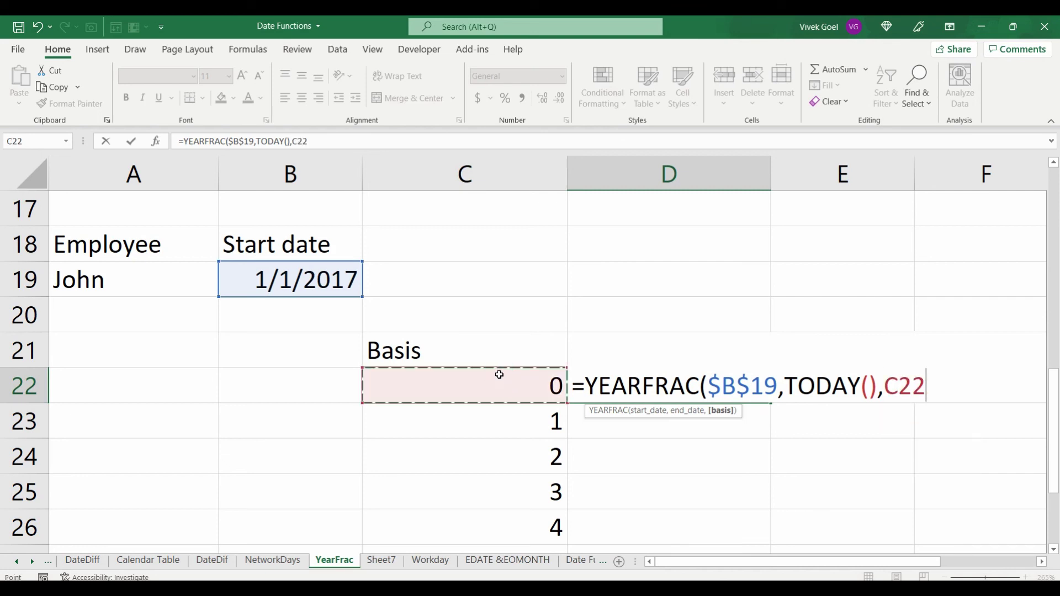
pyautogui.write(')')
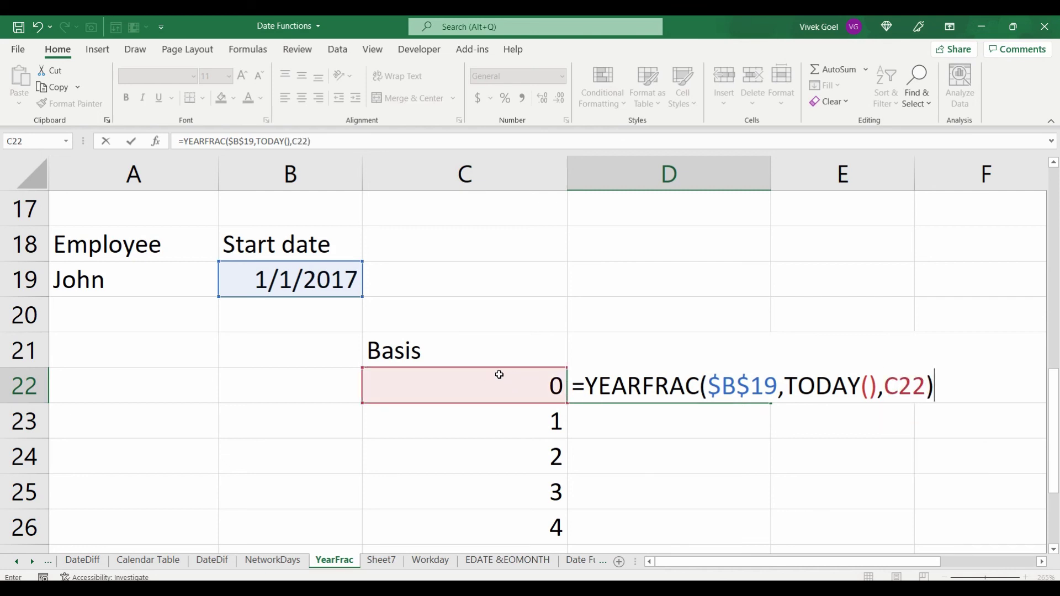
pyautogui.press('Return')
pyautogui.press('Up')
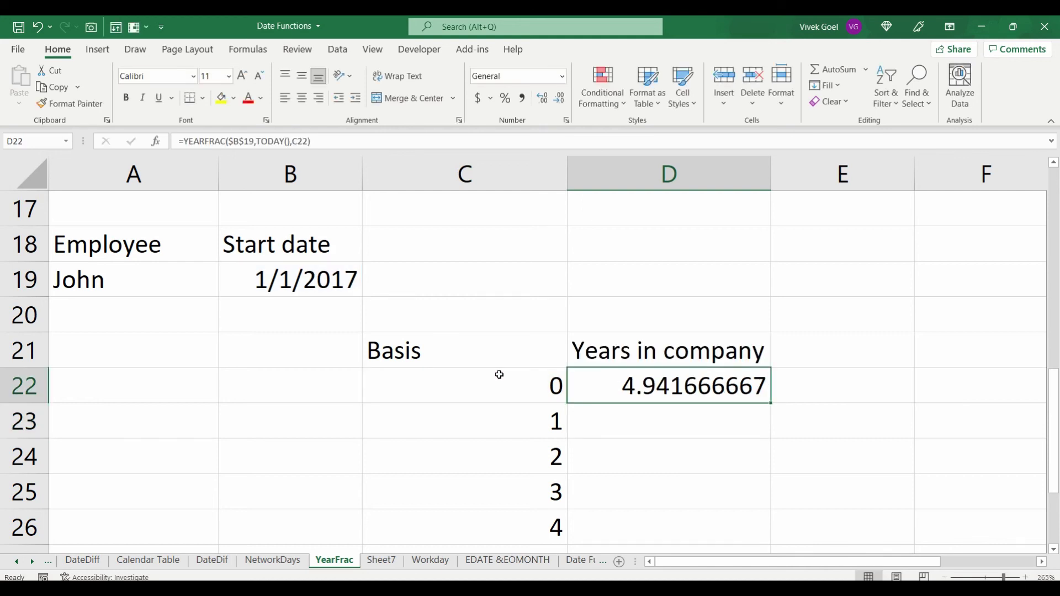
# Fill D22's formula down to D26 and check each basis result; basis 2 is highest at 5.011111111
pyautogui.doubleClick(769, 403)
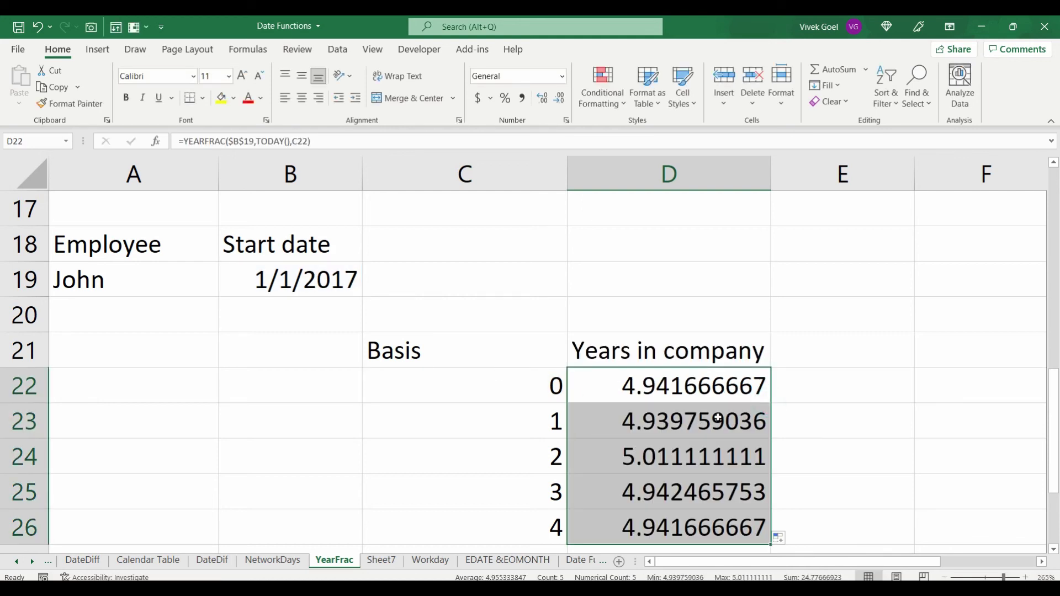
pyautogui.press('Down')
pyautogui.press('Up')
pyautogui.press('Down')
pyautogui.press('Down')
pyautogui.press('Down')
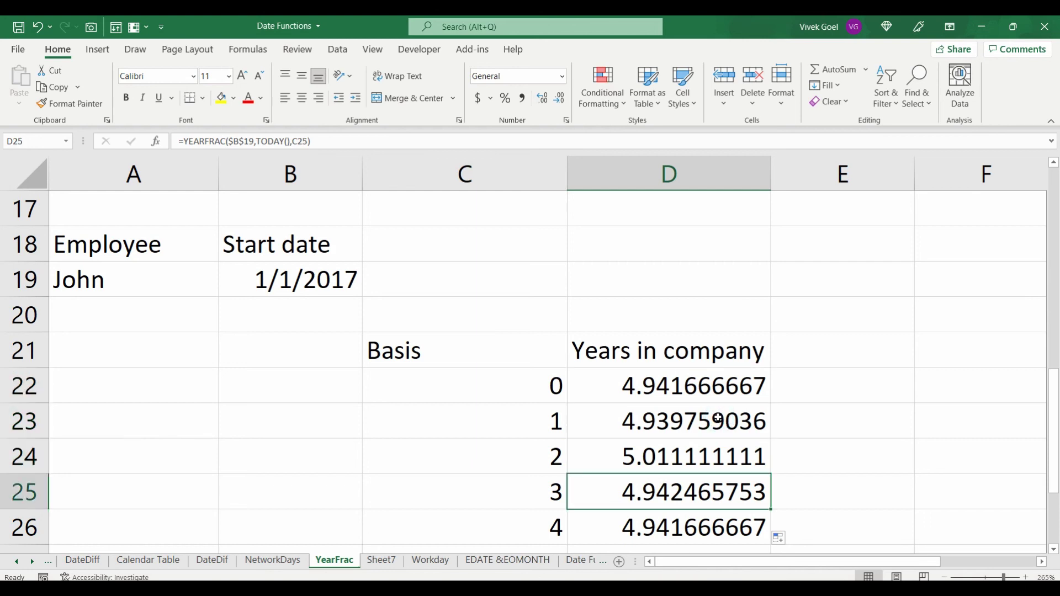
pyautogui.press('Down')
pyautogui.press('Up')
pyautogui.press('Up')
pyautogui.press('Up')
pyautogui.press('Up')
pyautogui.press('Down')
pyautogui.press('Down')
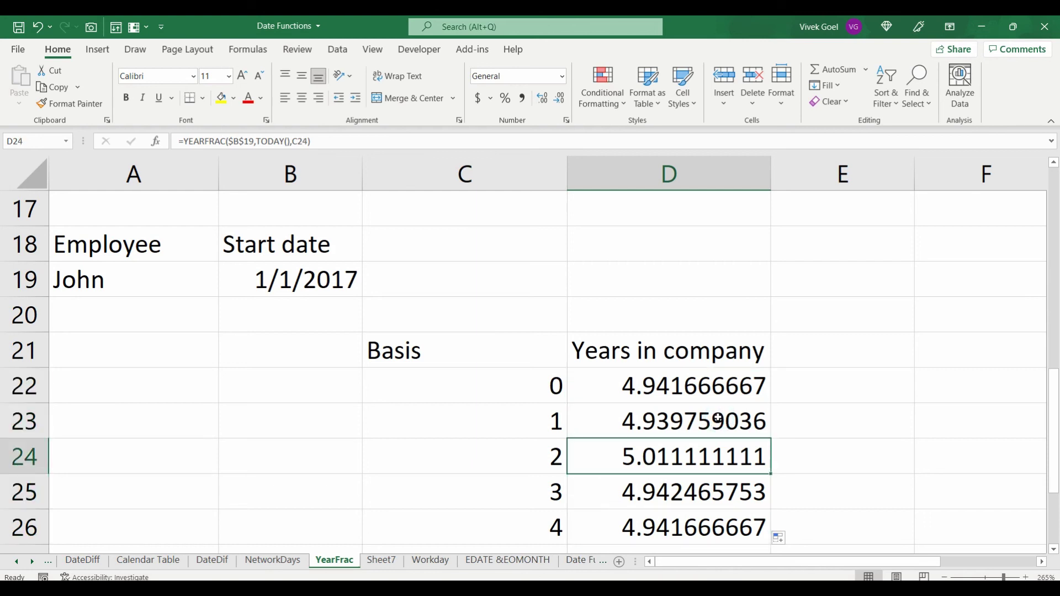
pyautogui.press('Down')
pyautogui.press('Down')
pyautogui.press('Up')
pyautogui.press('Up')
pyautogui.press('Up')
pyautogui.press('Up')
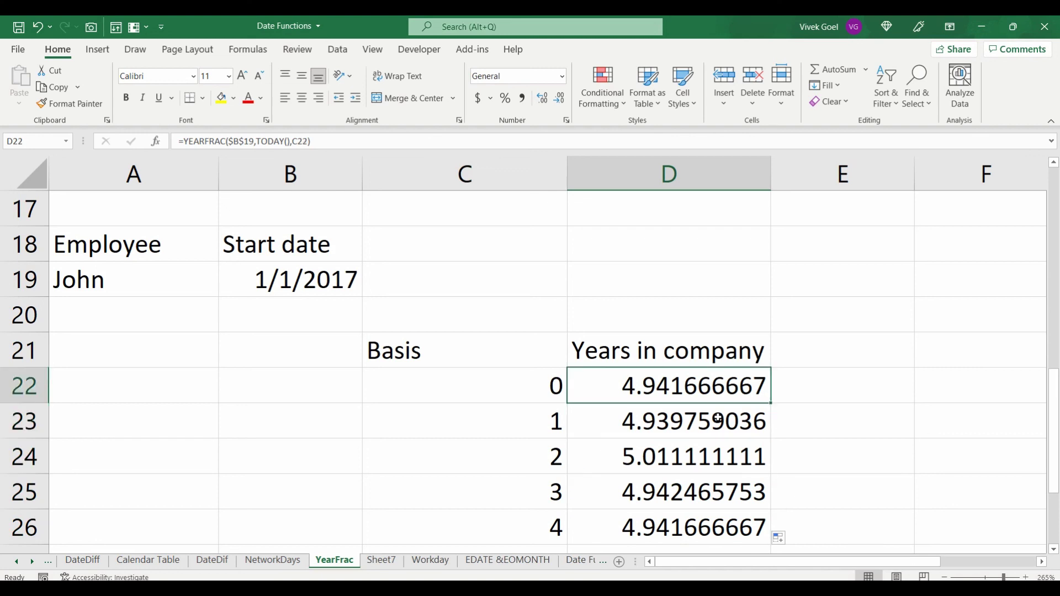
pyautogui.press('Down')
pyautogui.press('Down')
pyautogui.press('Down')
pyautogui.press('Down')
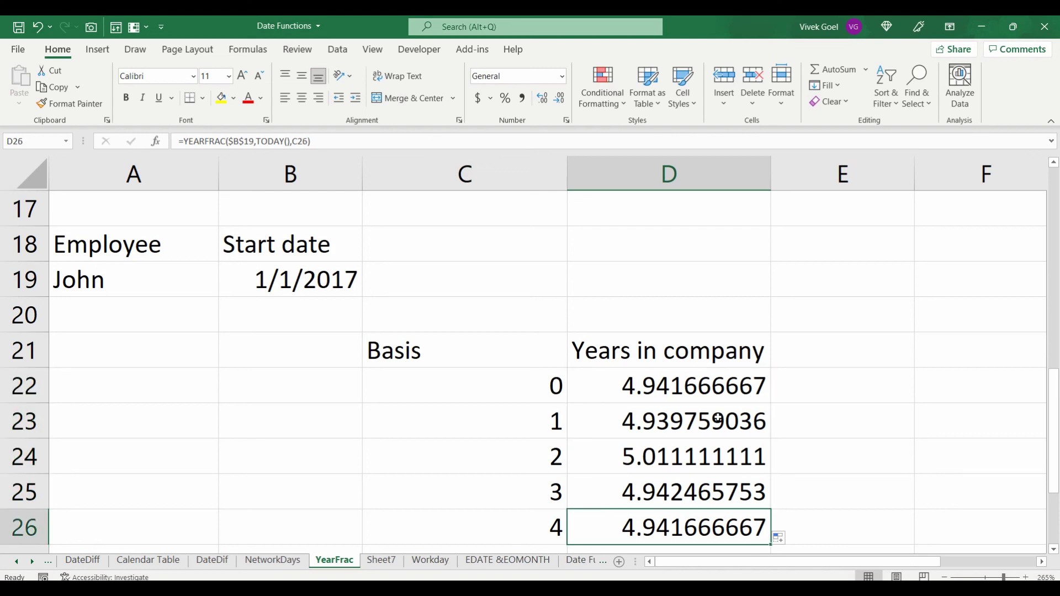
pyautogui.press('Left')
pyautogui.press('Up')
pyautogui.press('Up')
pyautogui.press('Up')
pyautogui.press('Up')
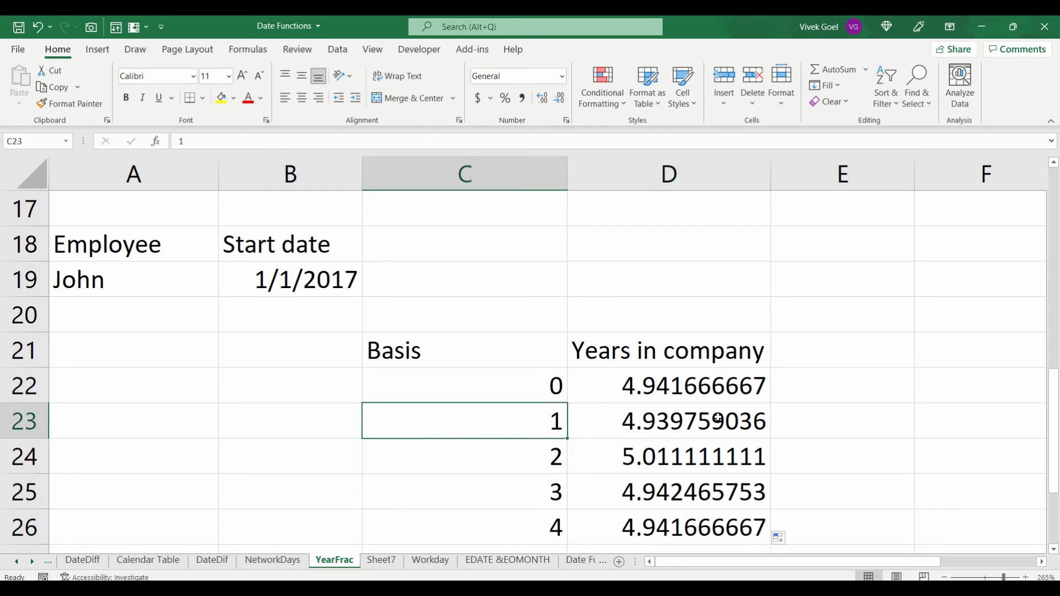
pyautogui.press('Right')
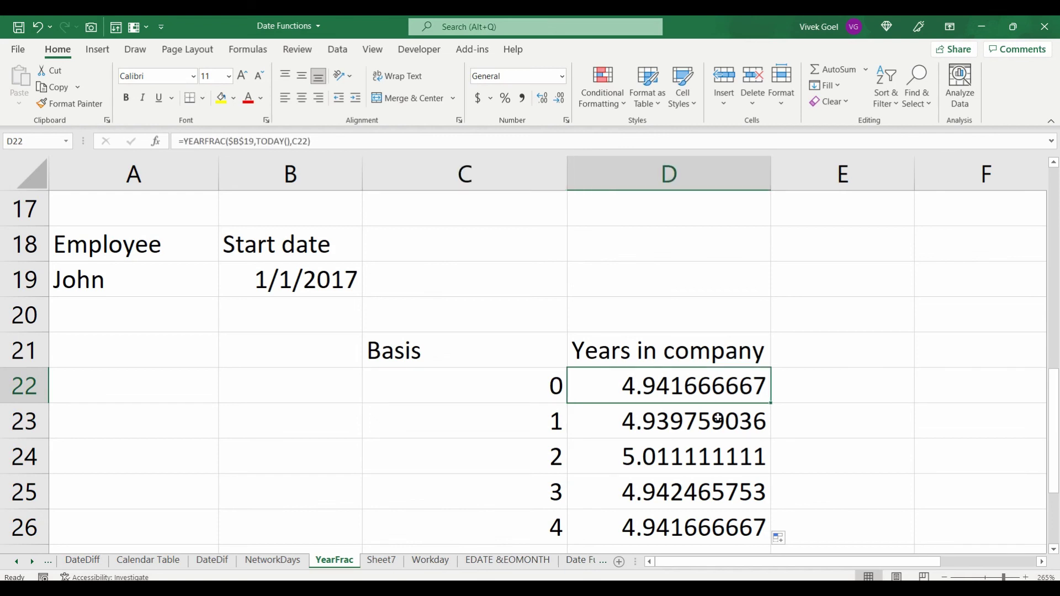